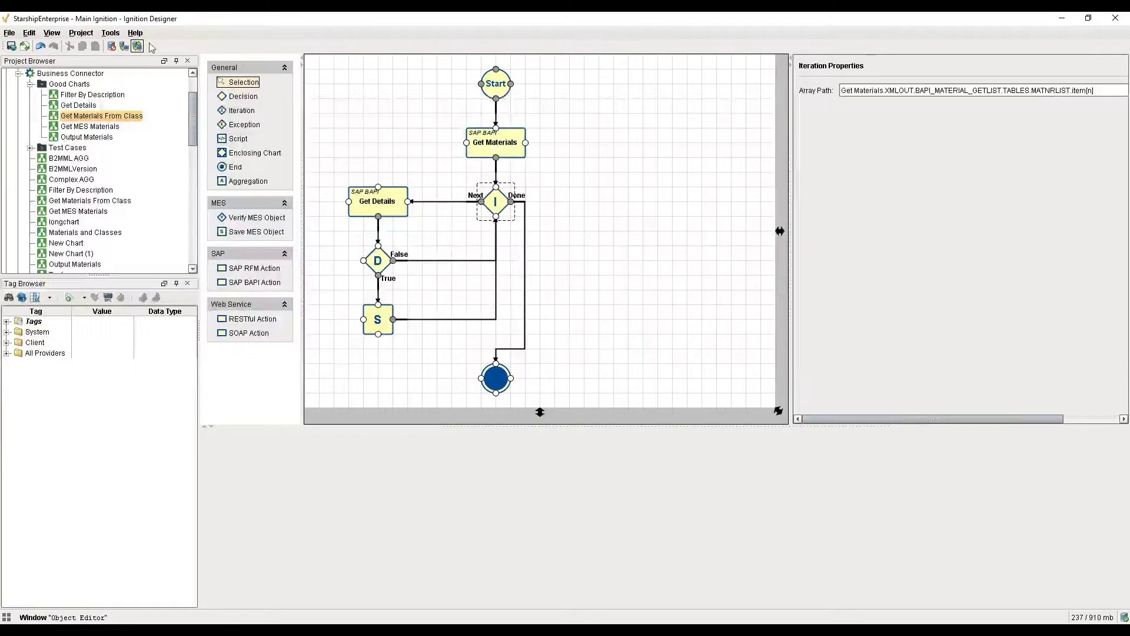
- Open the Output Materials chart from Business Connector > Good Charts
double_click(88, 137)
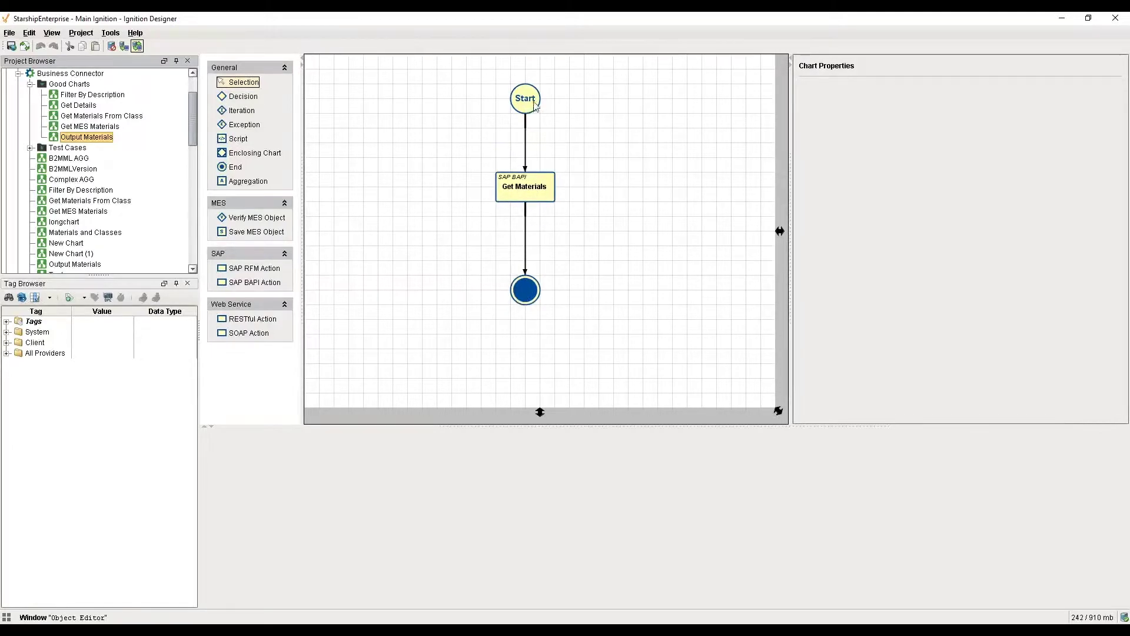
- Inspect the Start chart parameters, then the Get Materials step's BAPI_MATERIAL_GETLIST settings
left_click(527, 101)
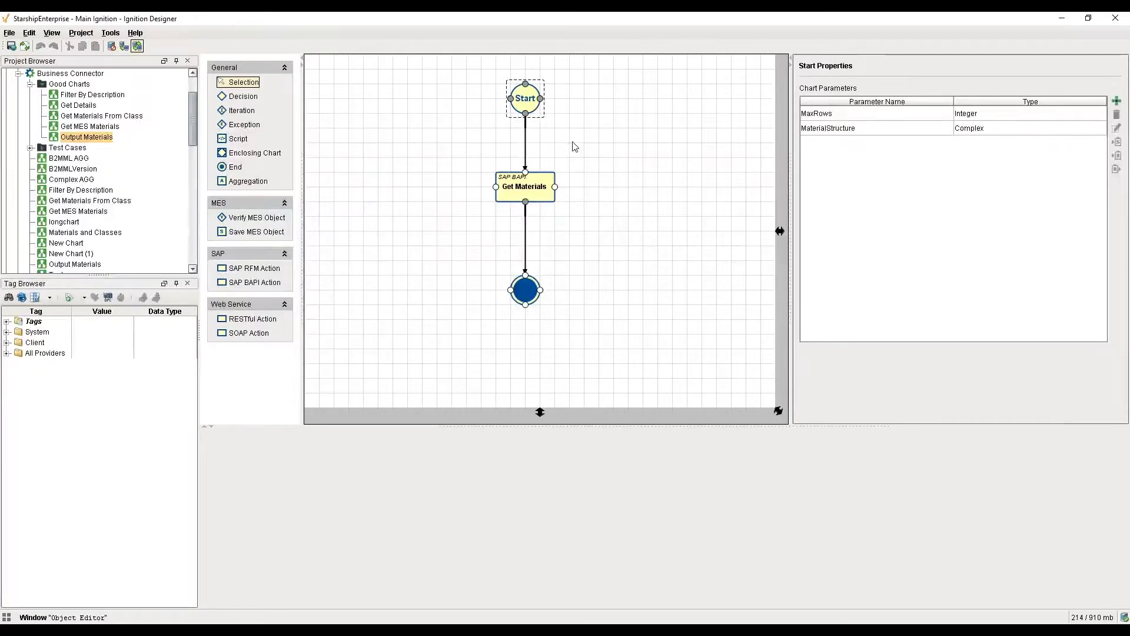
left_click(542, 198)
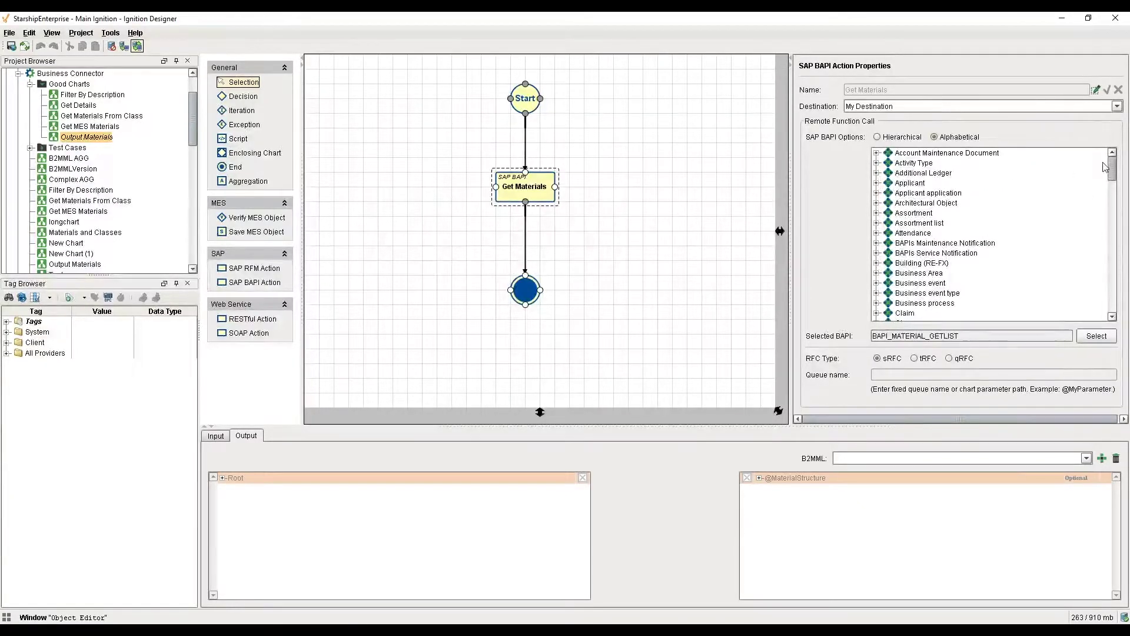
left_click_drag(1112, 171, 1122, 253)
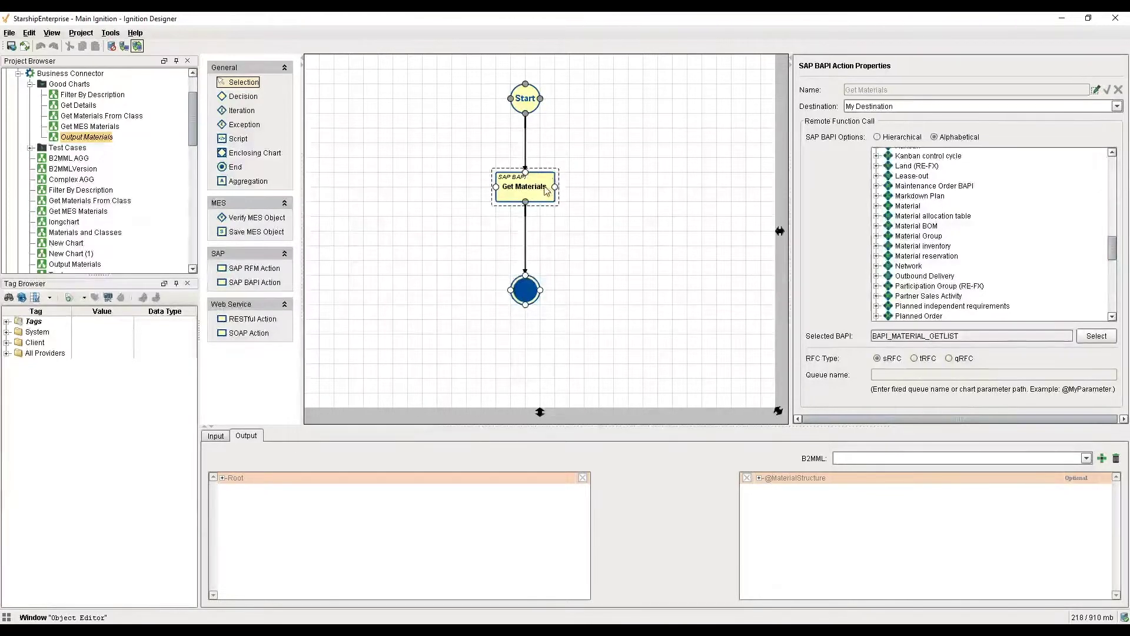
left_click(224, 440)
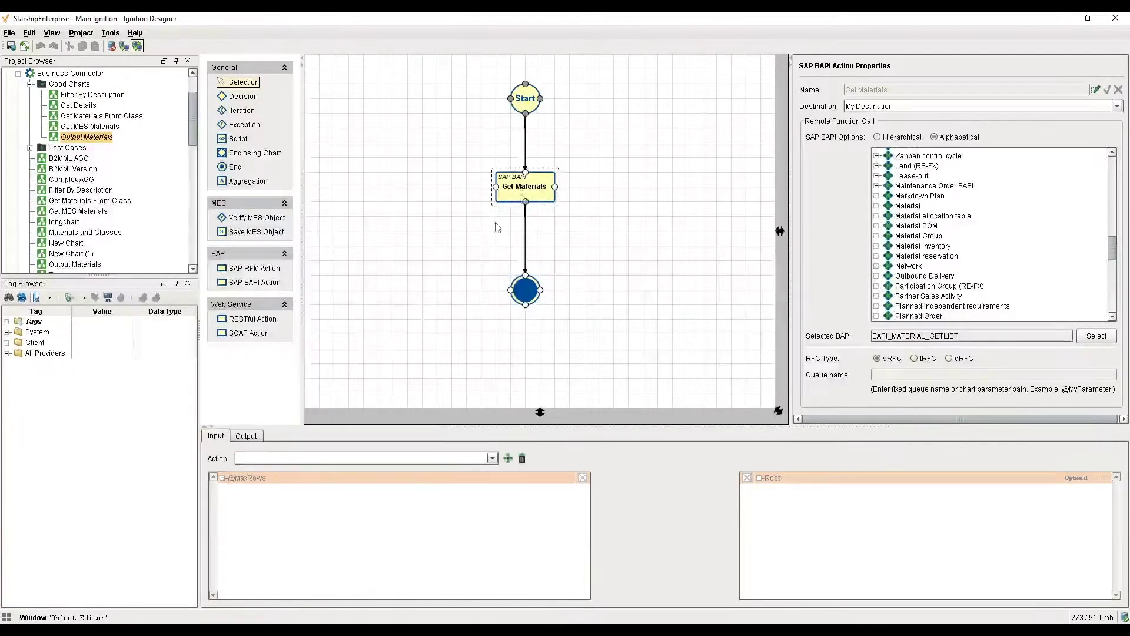
left_click(250, 438)
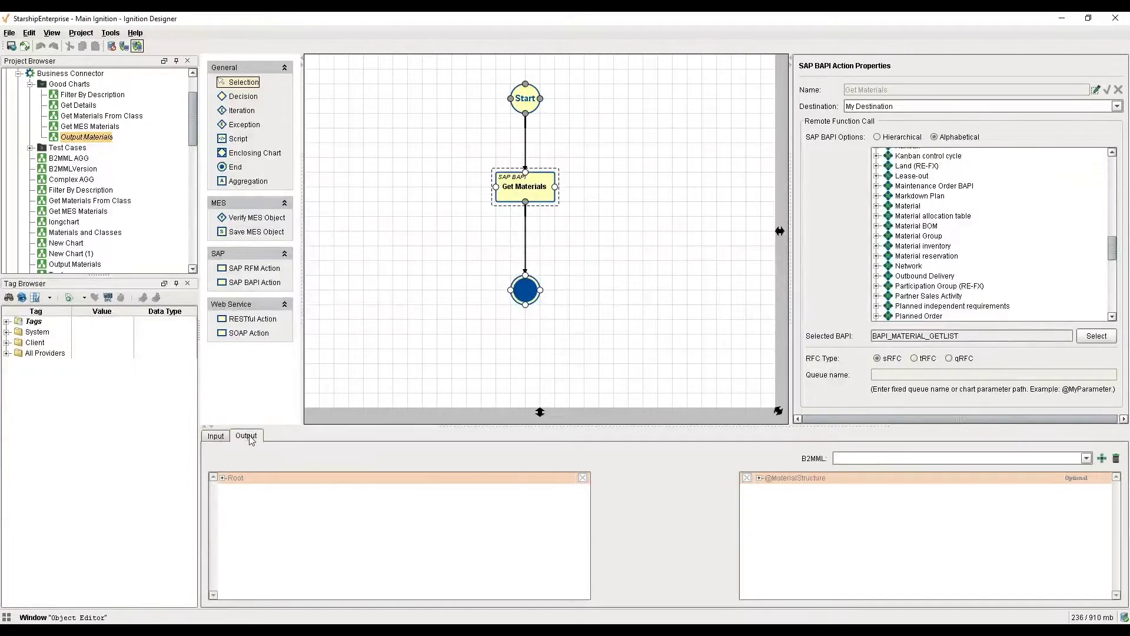
left_click(217, 436)
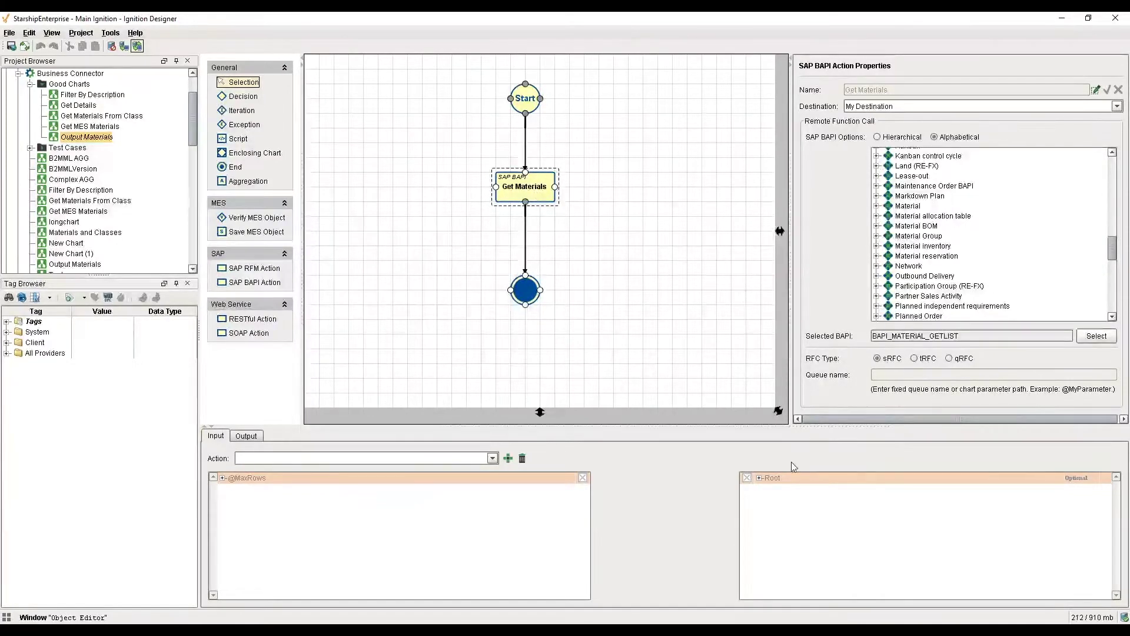
double_click(791, 478)
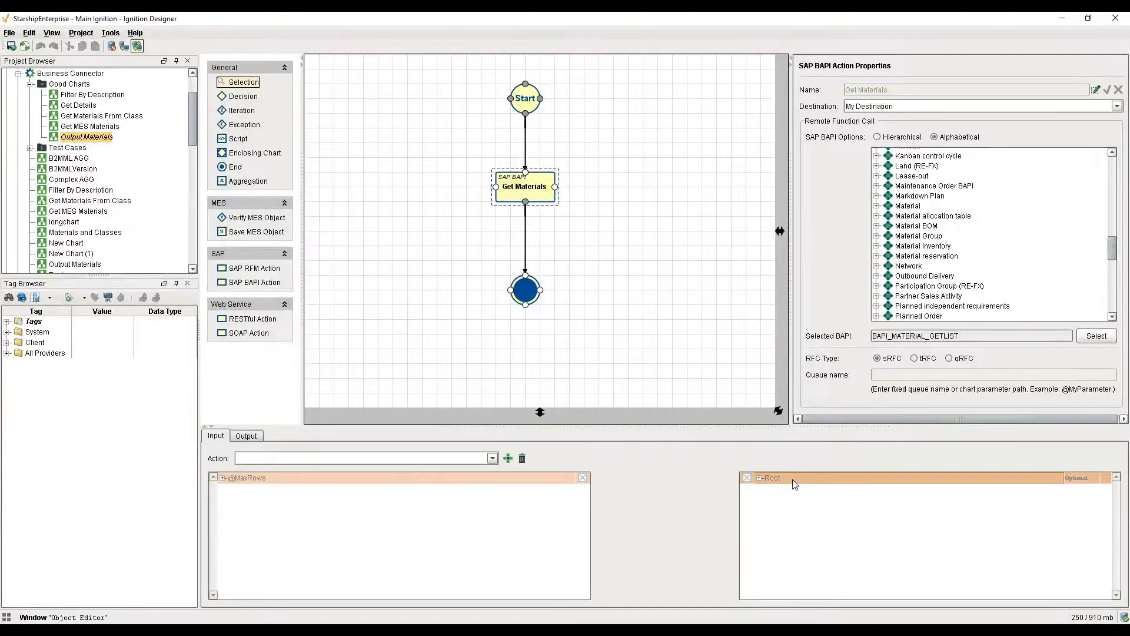
double_click(796, 490)
double_click(795, 501)
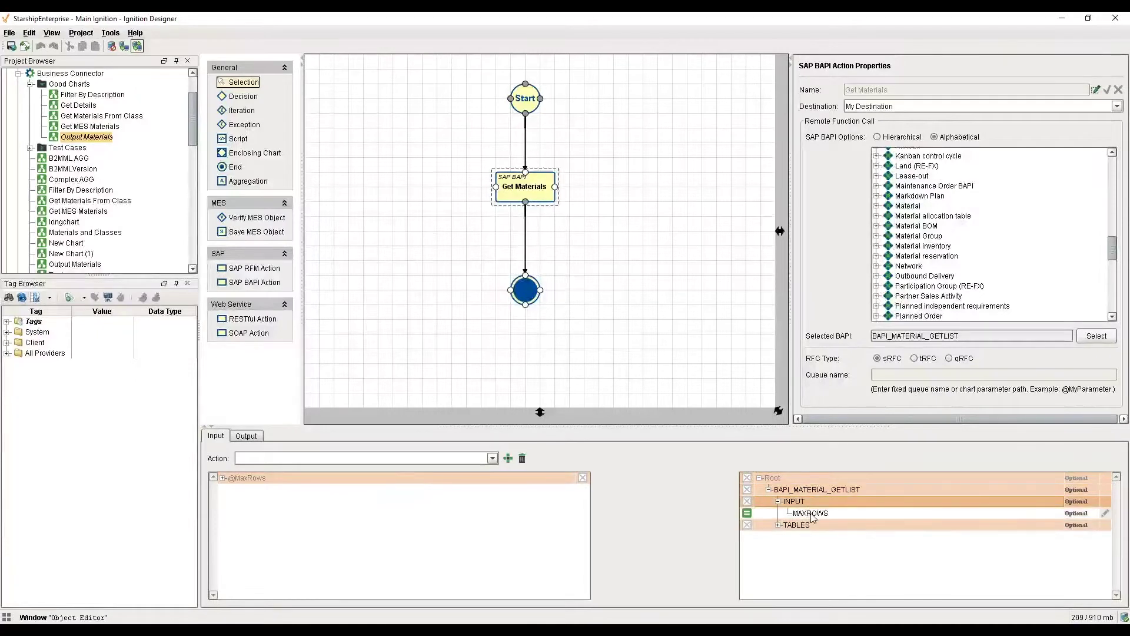
left_click(812, 514)
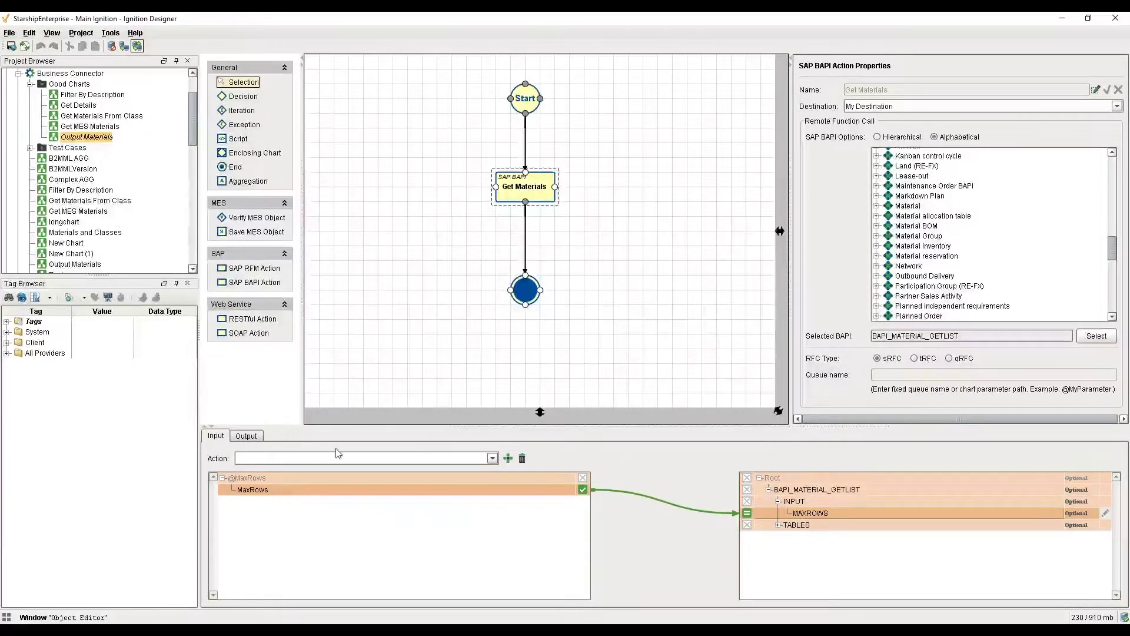
- Expand the output tree to MATNRLIST item[] and inspect MATERIAL's mapping to MaterialData Name
left_click(254, 438)
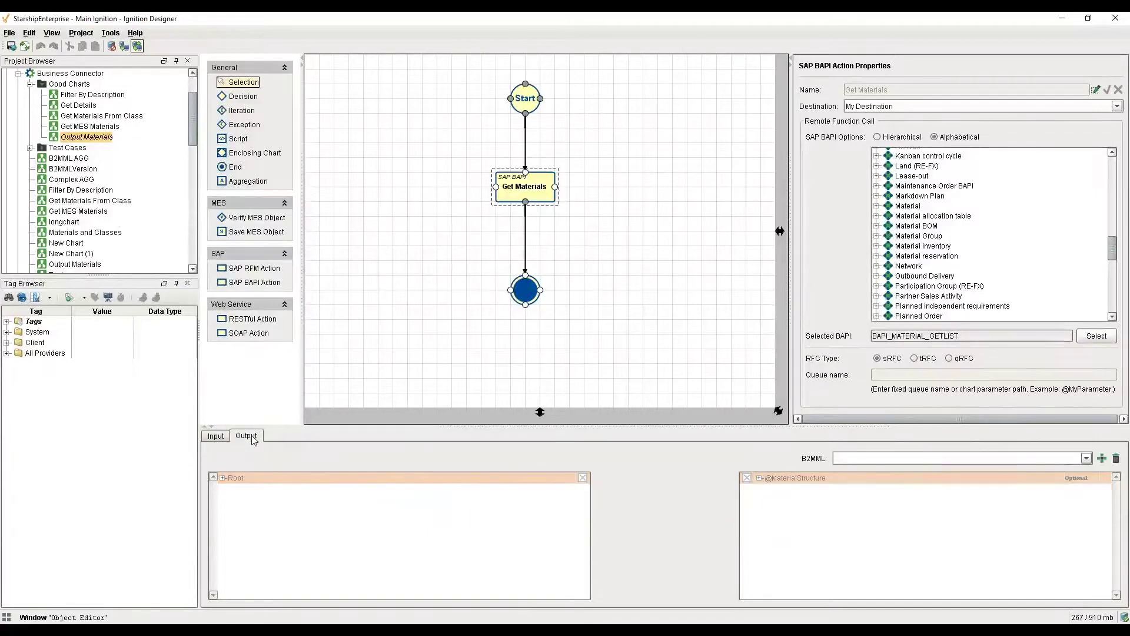
double_click(319, 483)
double_click(318, 490)
double_click(316, 511)
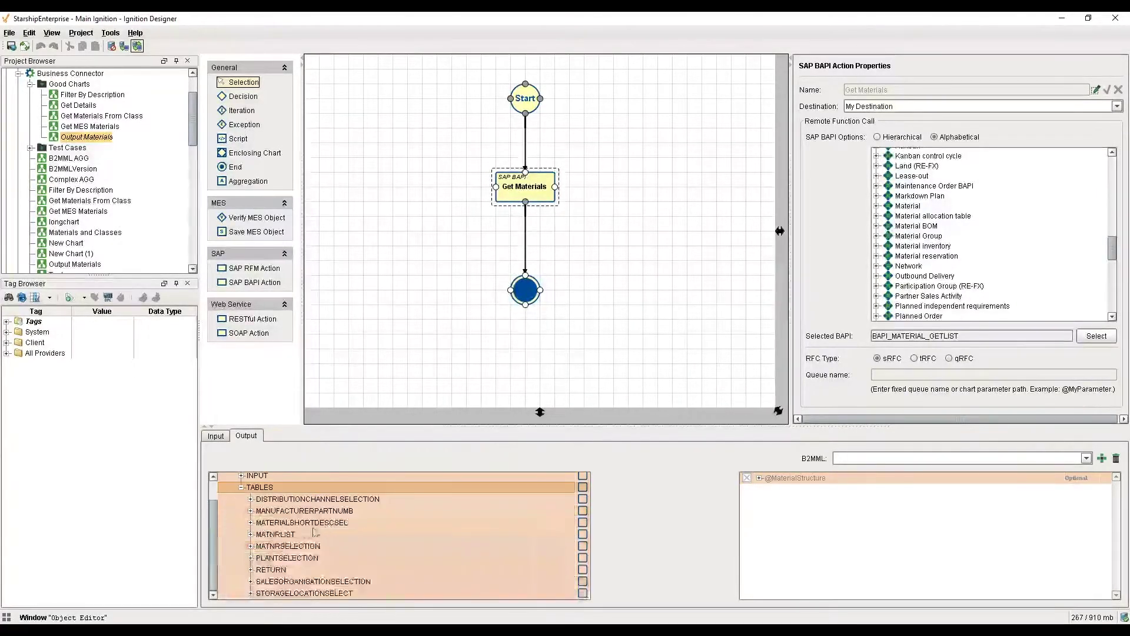
double_click(285, 534)
double_click(336, 547)
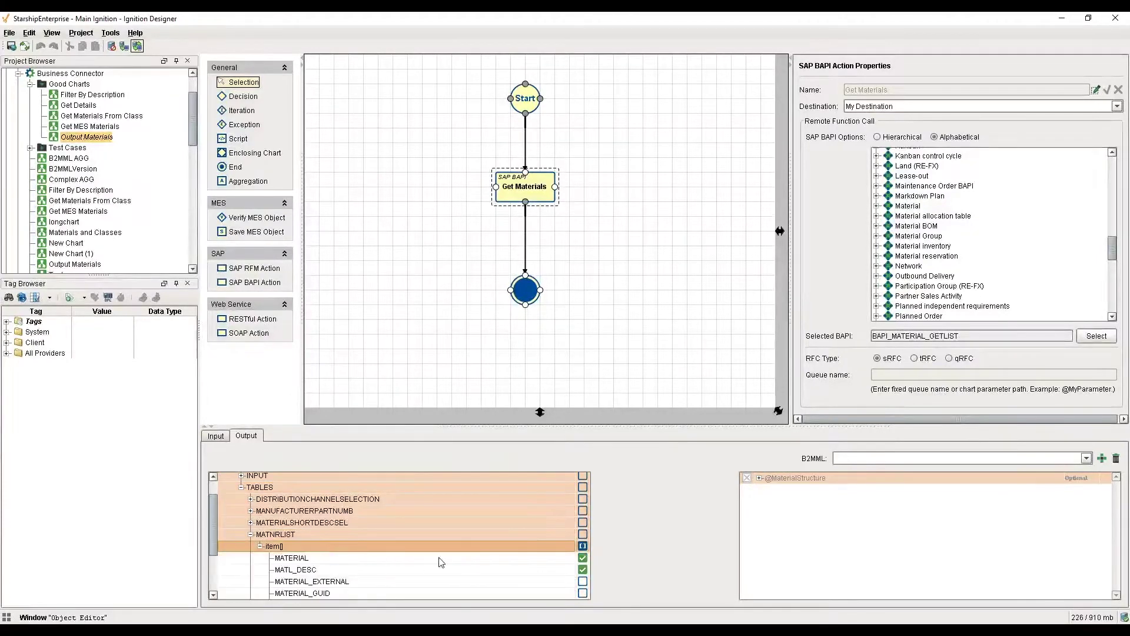
scroll(345, 550, "down", 2)
scroll(346, 549, "up", 2)
scroll(347, 549, "down", 1)
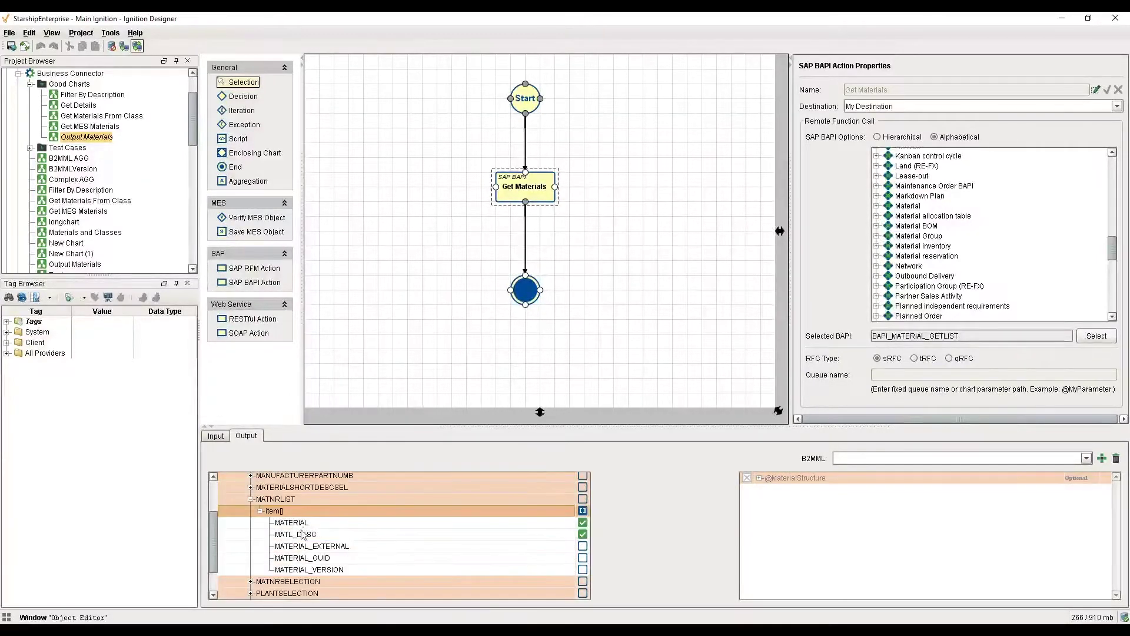
left_click(327, 527)
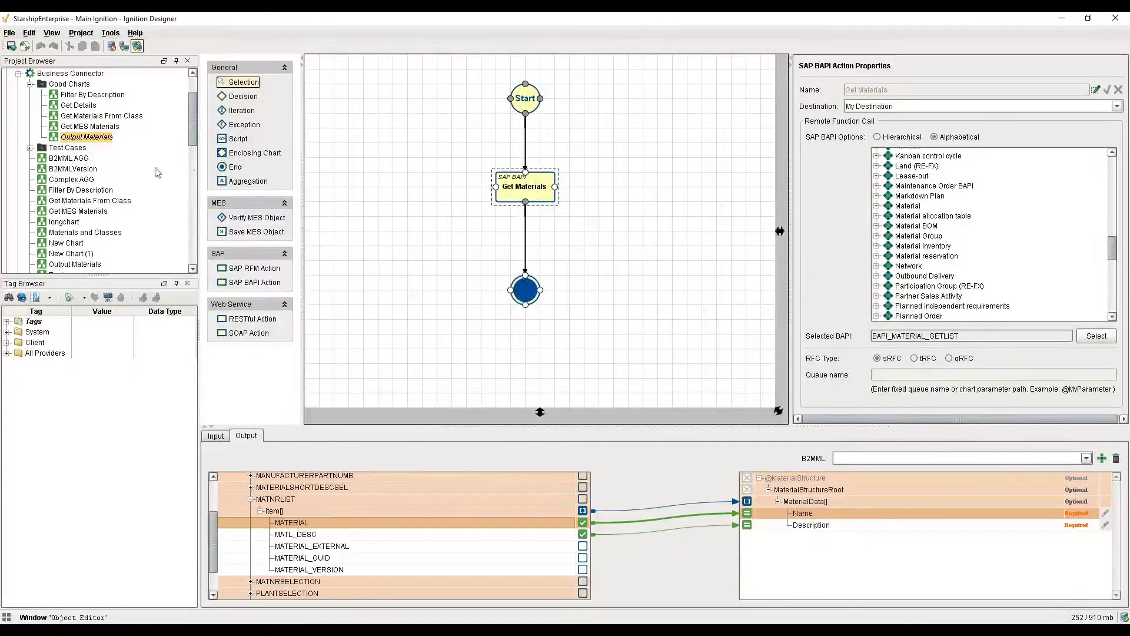
scroll(94, 210, "down", 5)
scroll(94, 210, "down", 6)
- Open the SAP Table window and fetch the material list from SAP
left_click(83, 212)
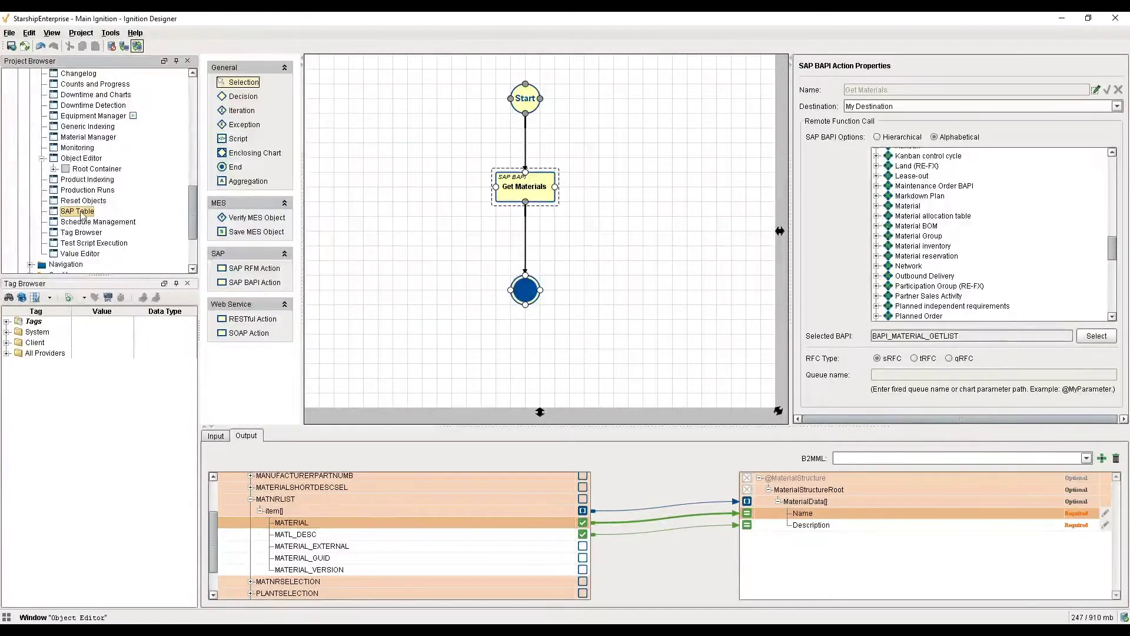
double_click(79, 212)
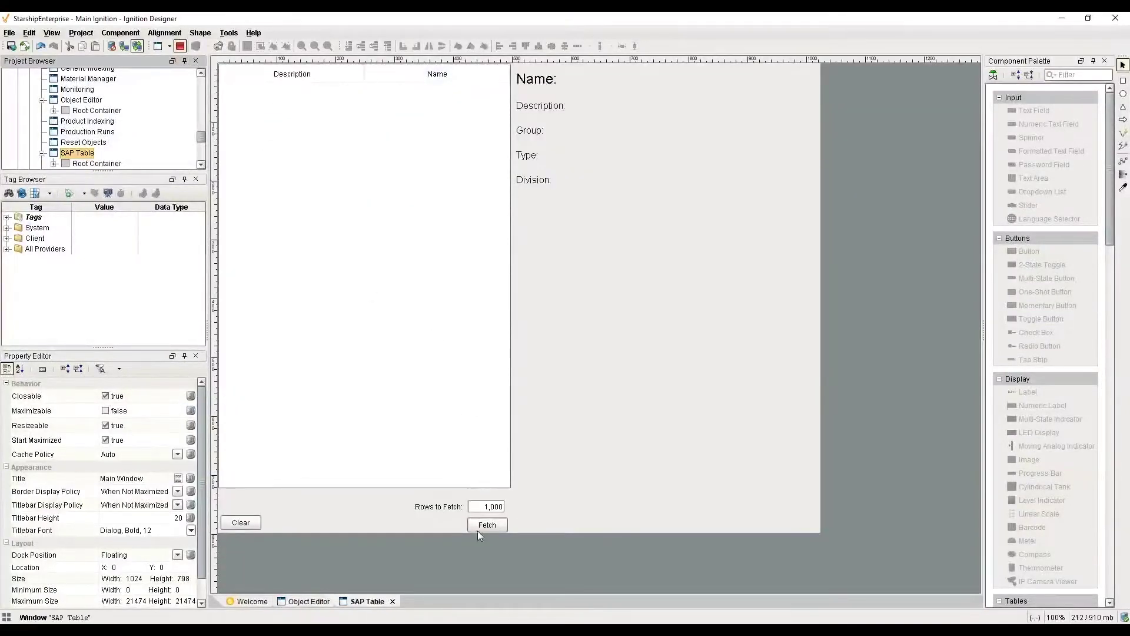
left_click(479, 525)
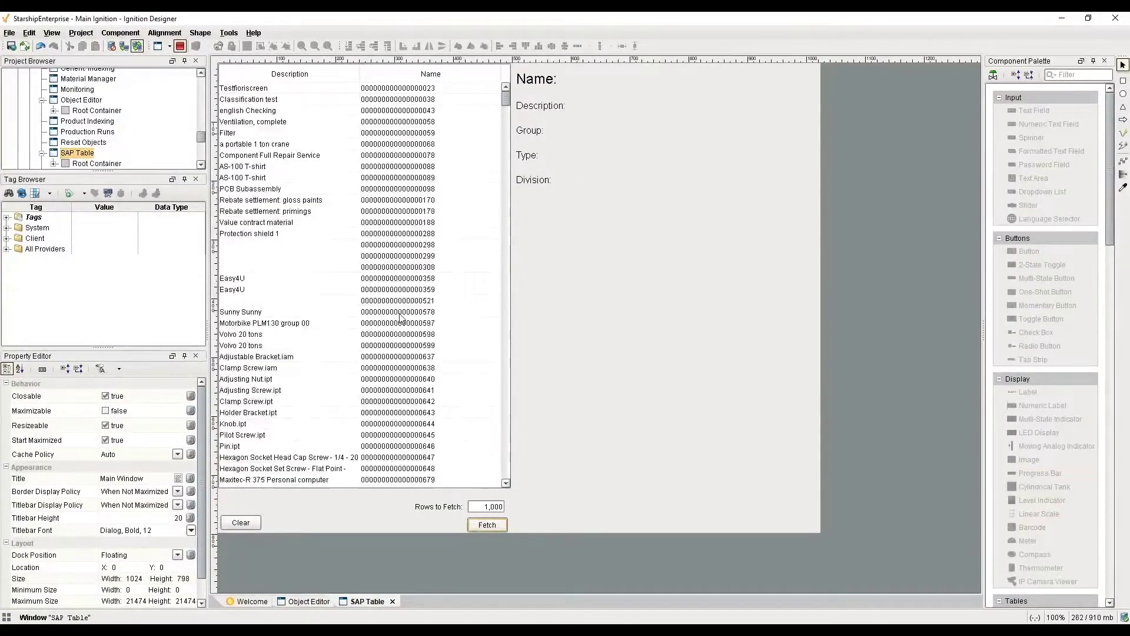
scroll(400, 318, "down", 5)
scroll(414, 200, "up", 5)
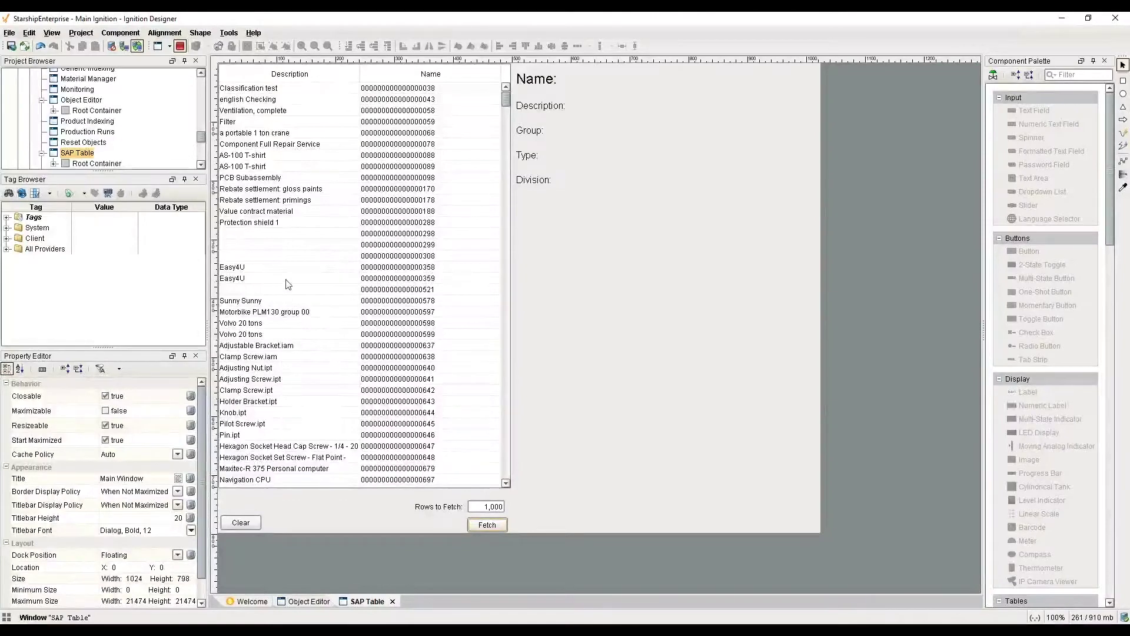
- View several materials' details, ending on Rebate settlement: gloss paints, then select Get Details
left_click(273, 136)
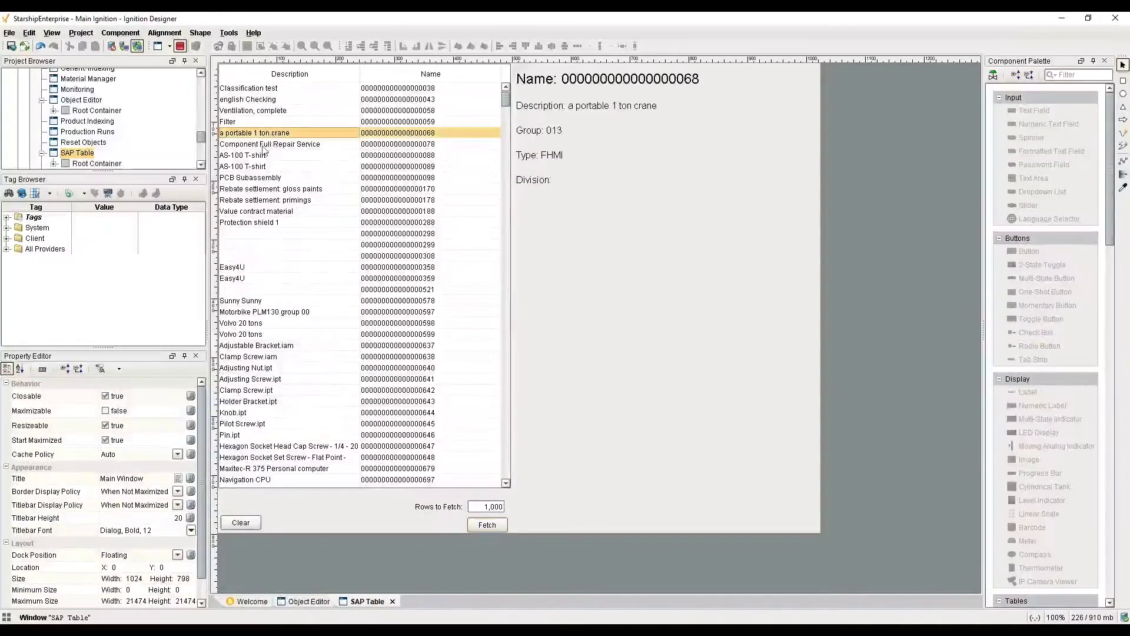
left_click(265, 146)
left_click(259, 156)
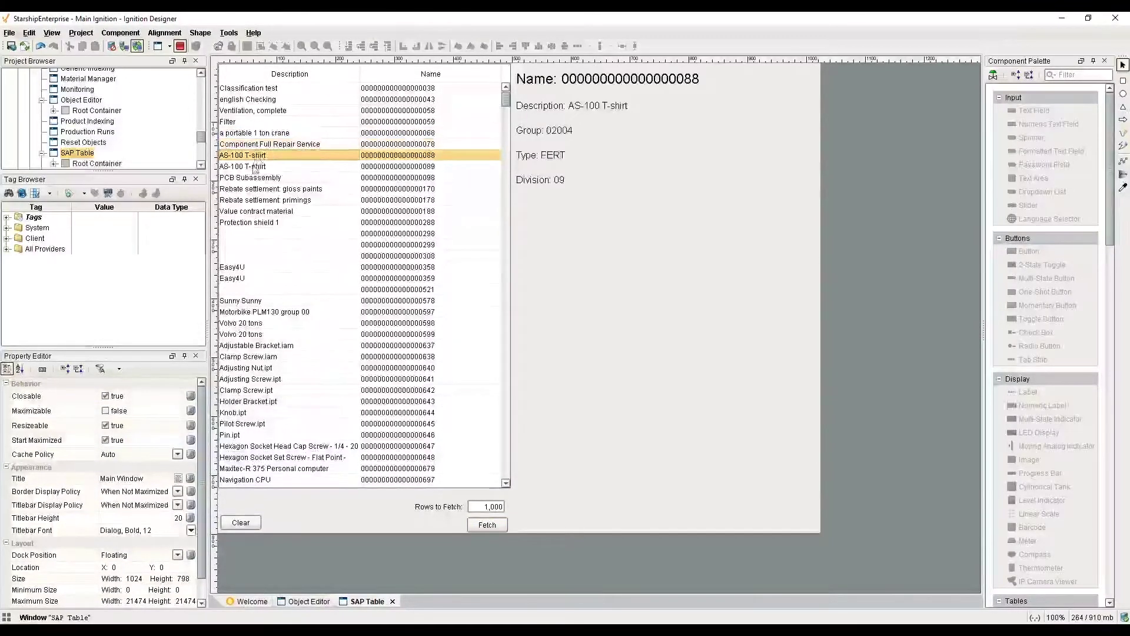
left_click(252, 169)
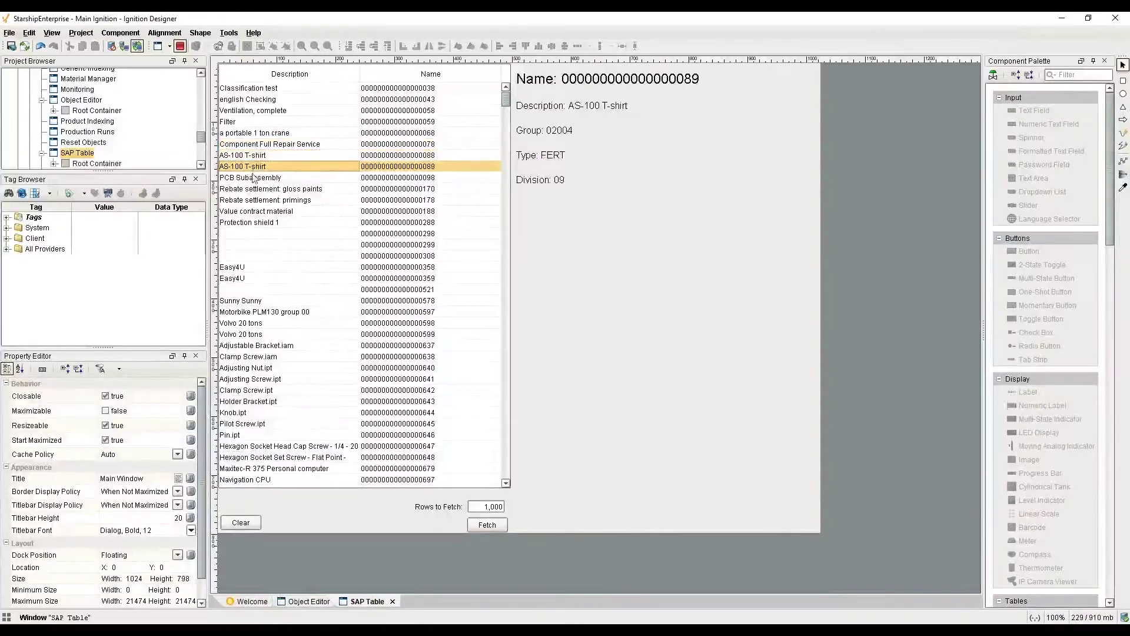
left_click(253, 177)
left_click(252, 189)
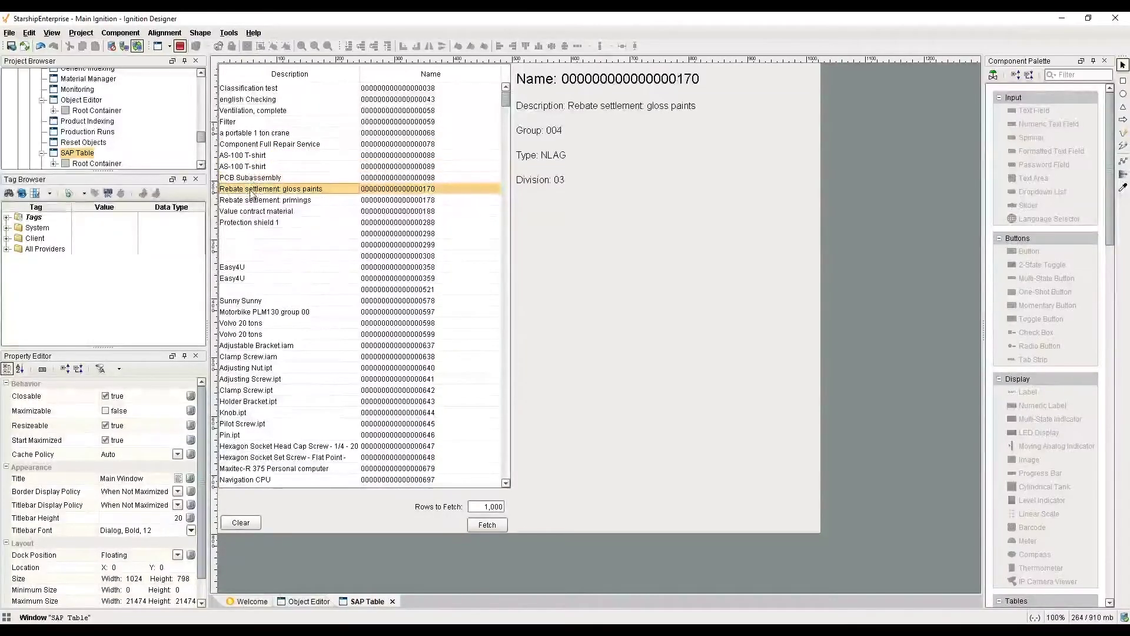
scroll(94, 152, "up", 3)
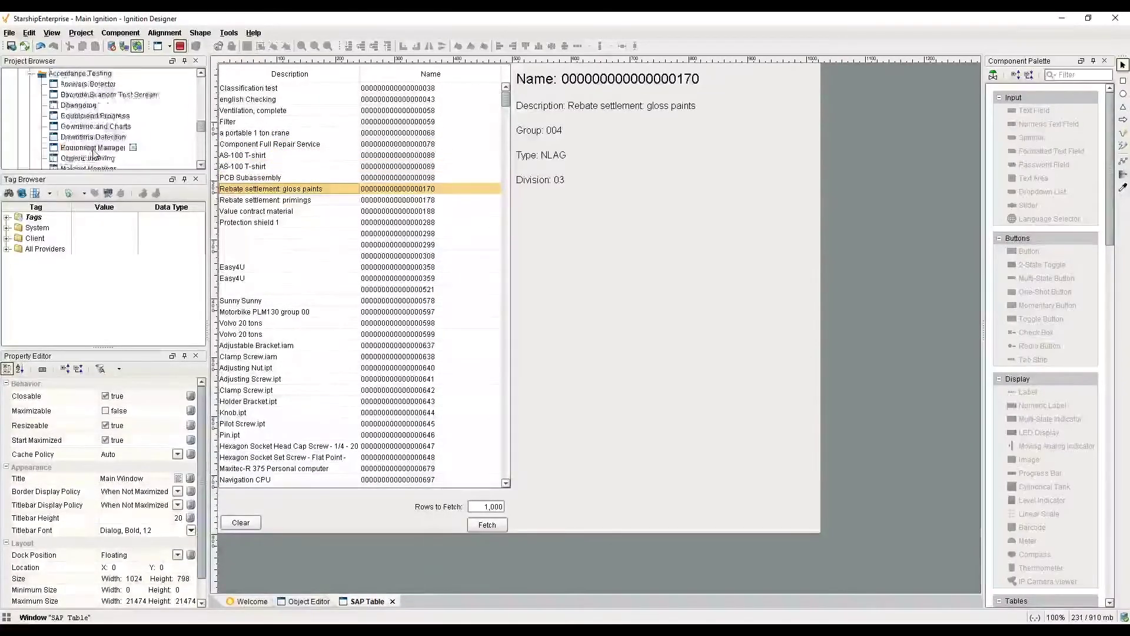
scroll(95, 152, "up", 5)
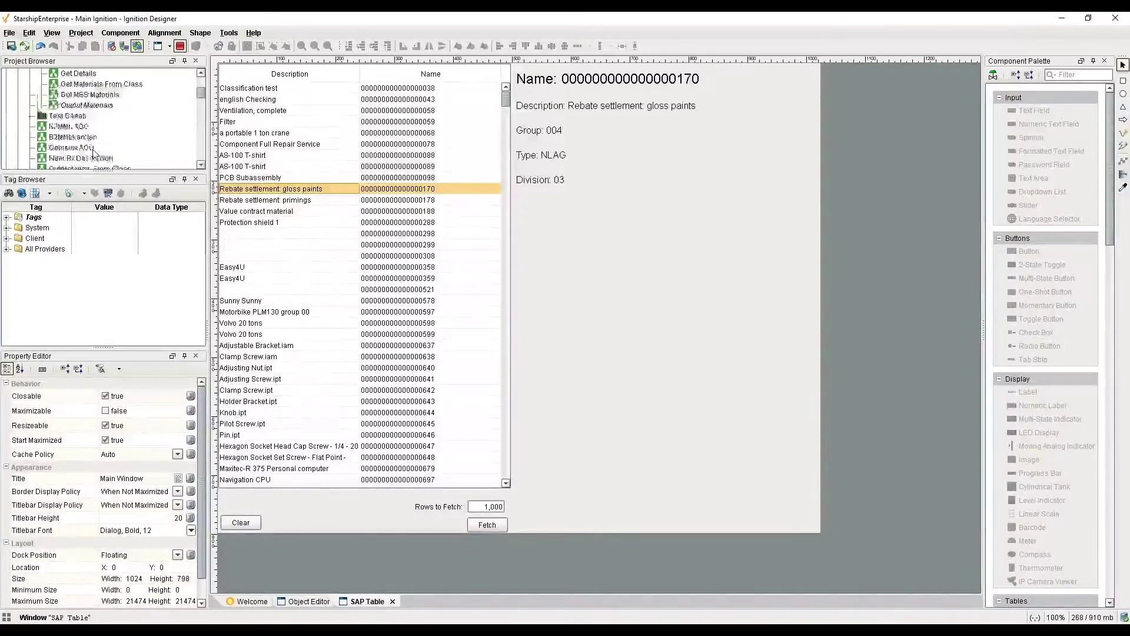
scroll(93, 152, "up", 3)
left_click(92, 138)
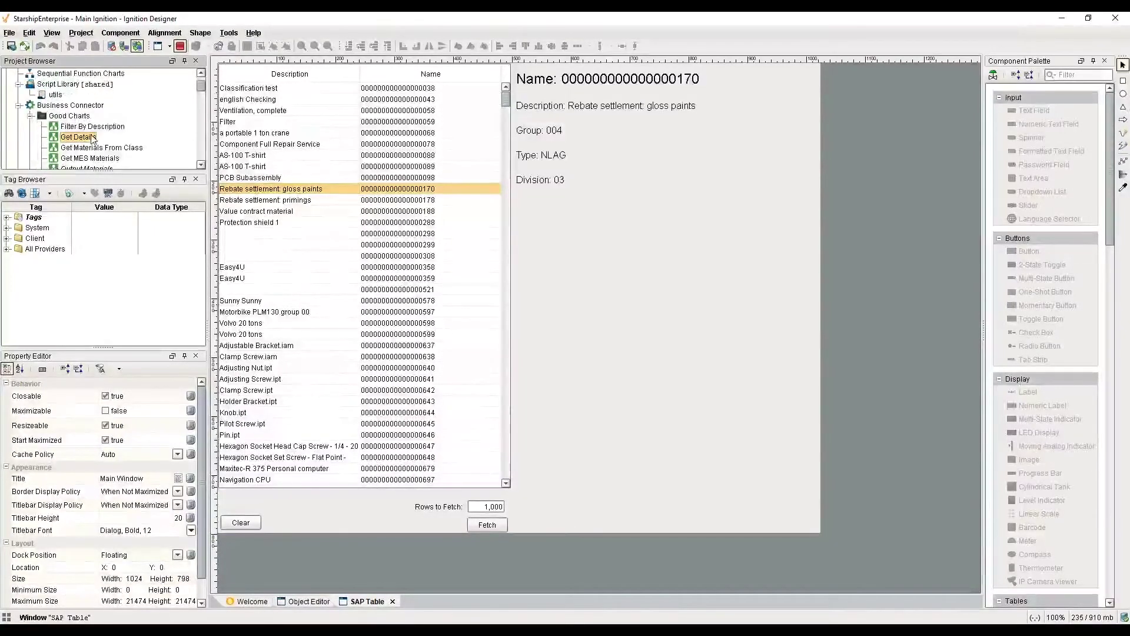
double_click(93, 137)
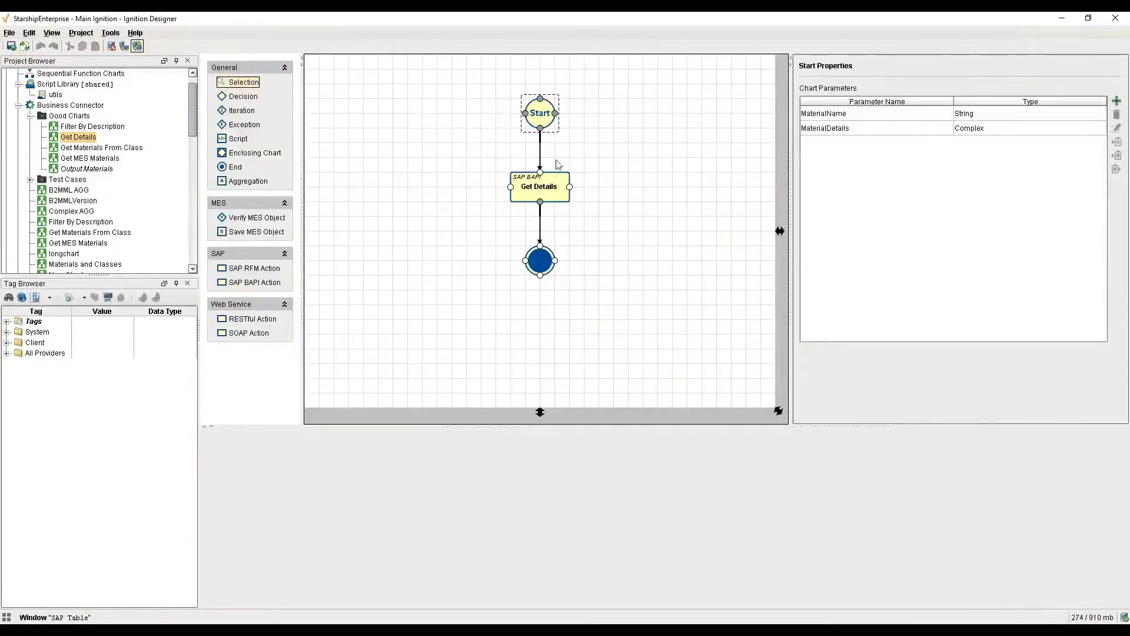
left_click(531, 177)
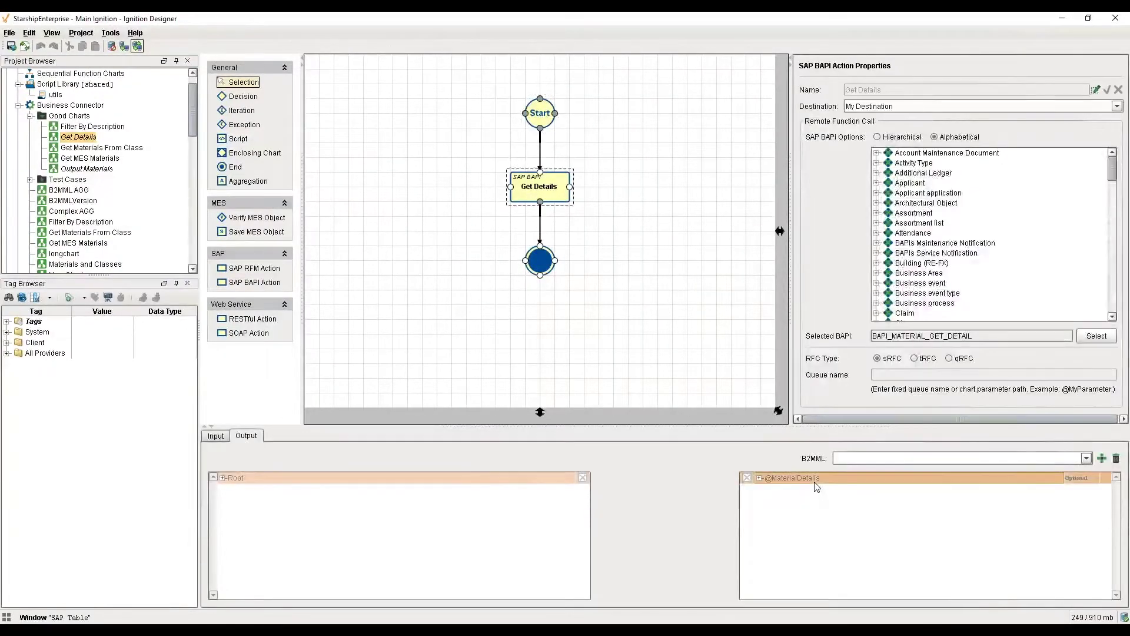
double_click(815, 481)
double_click(817, 500)
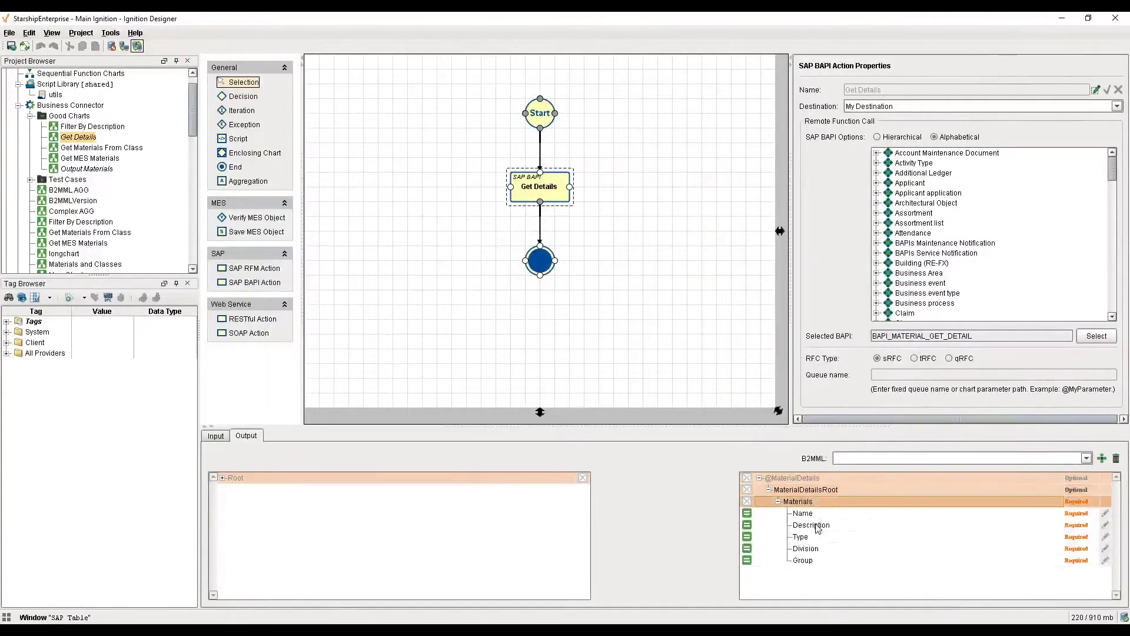
left_click(814, 514)
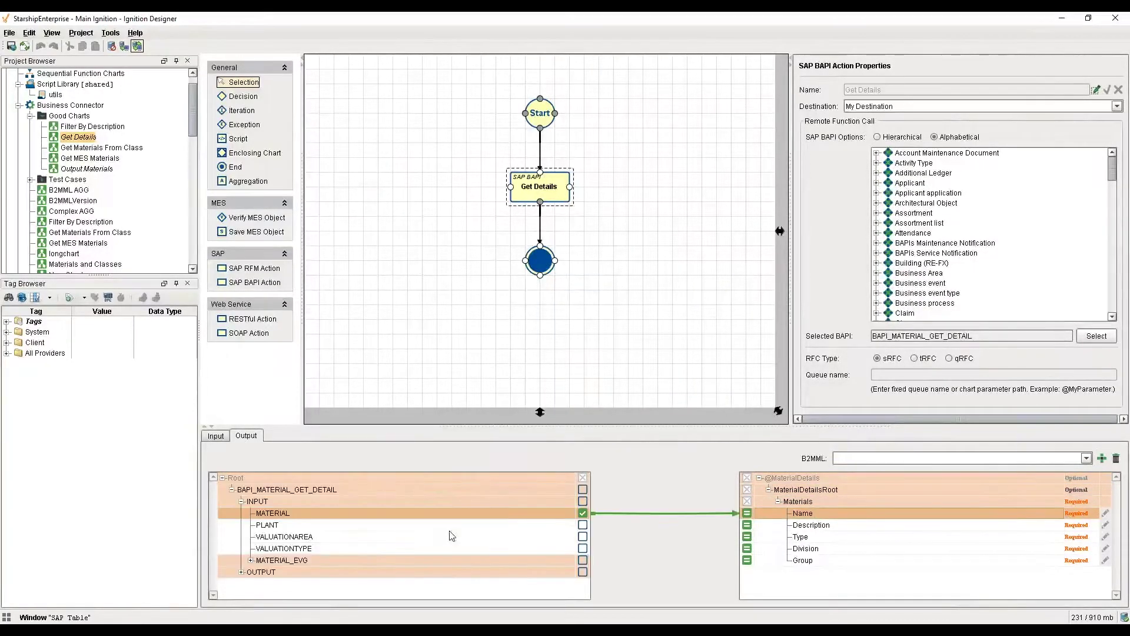
left_click(826, 527)
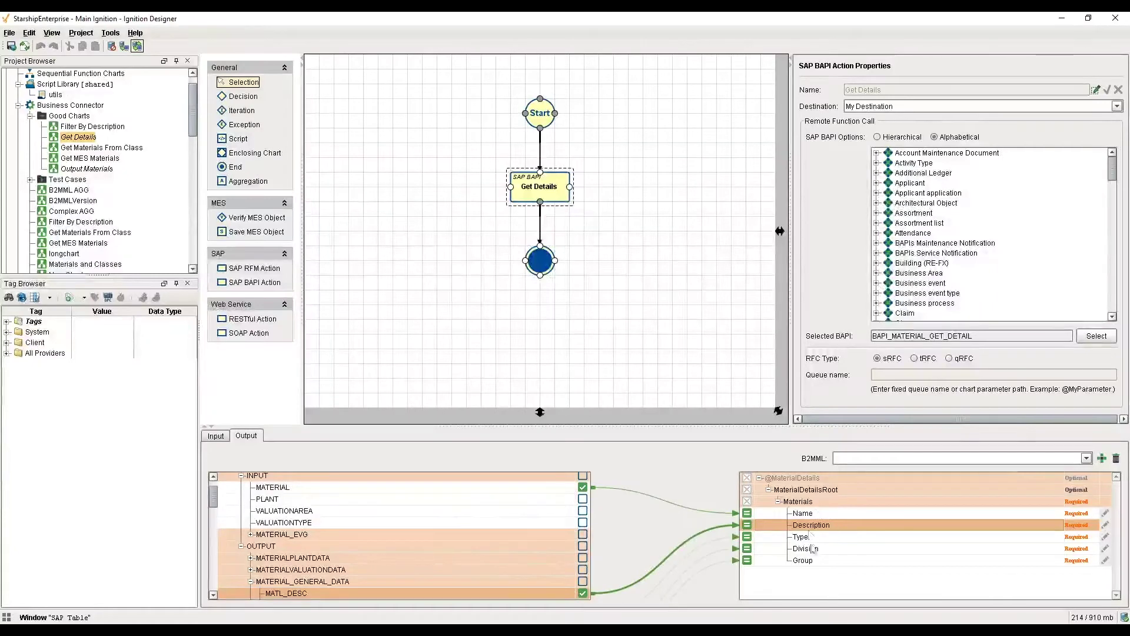
scroll(520, 558, "down", 3)
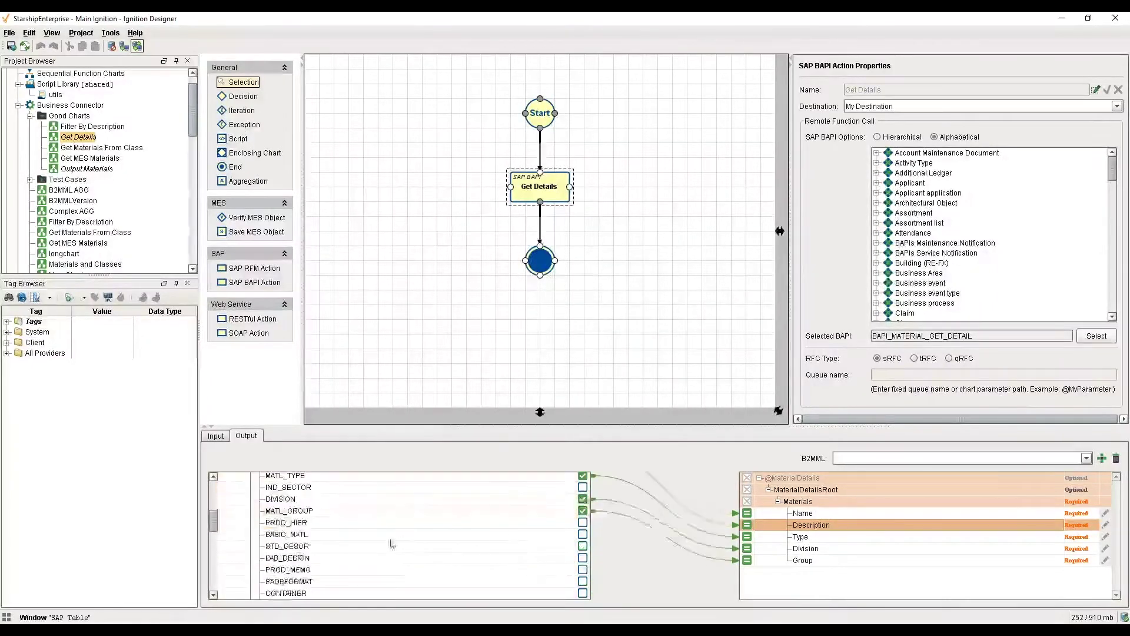
scroll(388, 543, "down", 2)
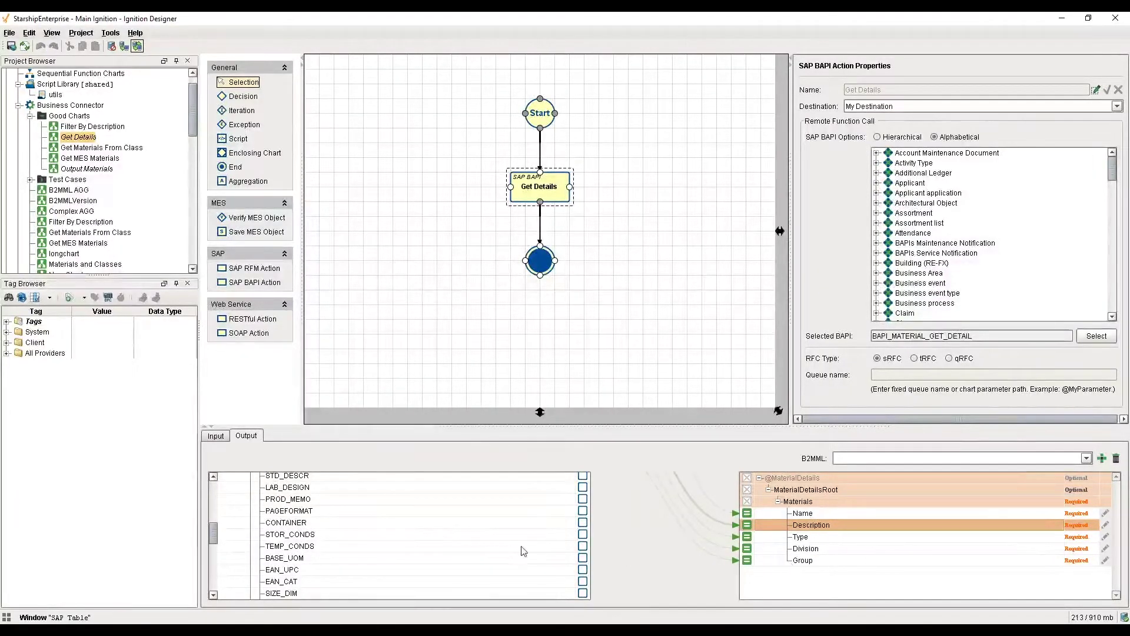
scroll(468, 545, "up", 5)
scroll(471, 546, "up", 2)
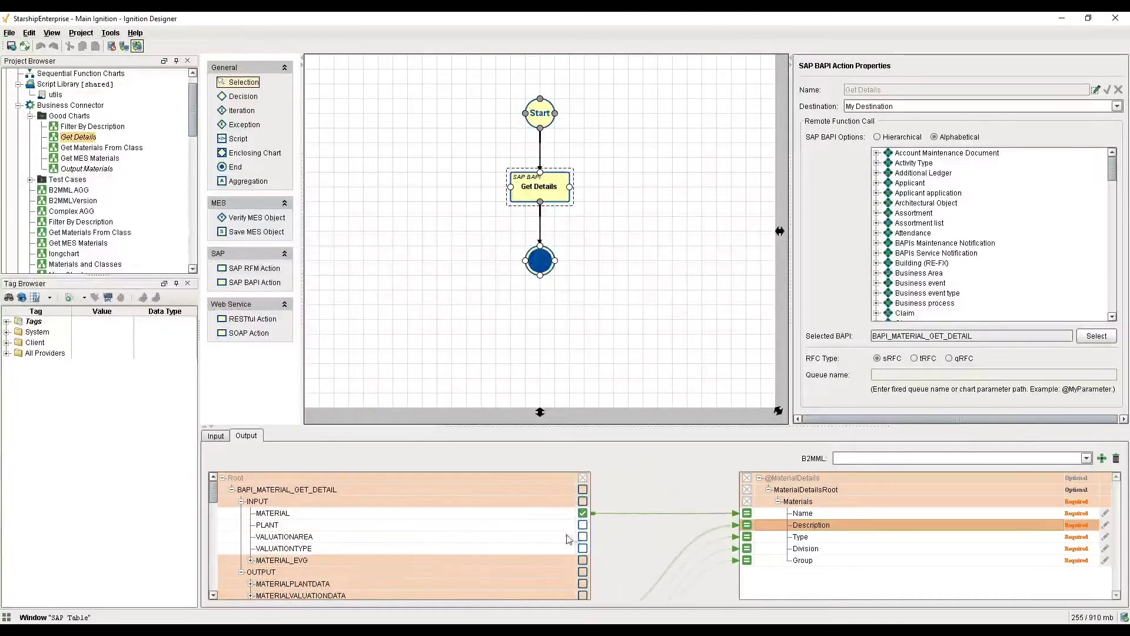
left_click_drag(584, 527, 688, 534)
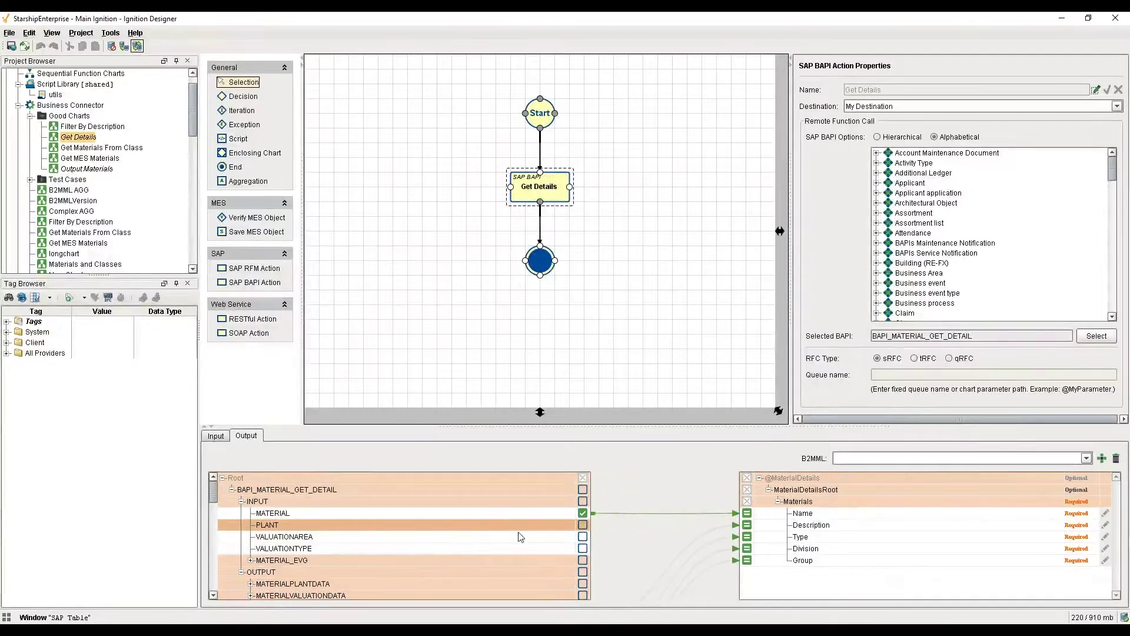
scroll(96, 184, "down", 5)
scroll(96, 183, "down", 6)
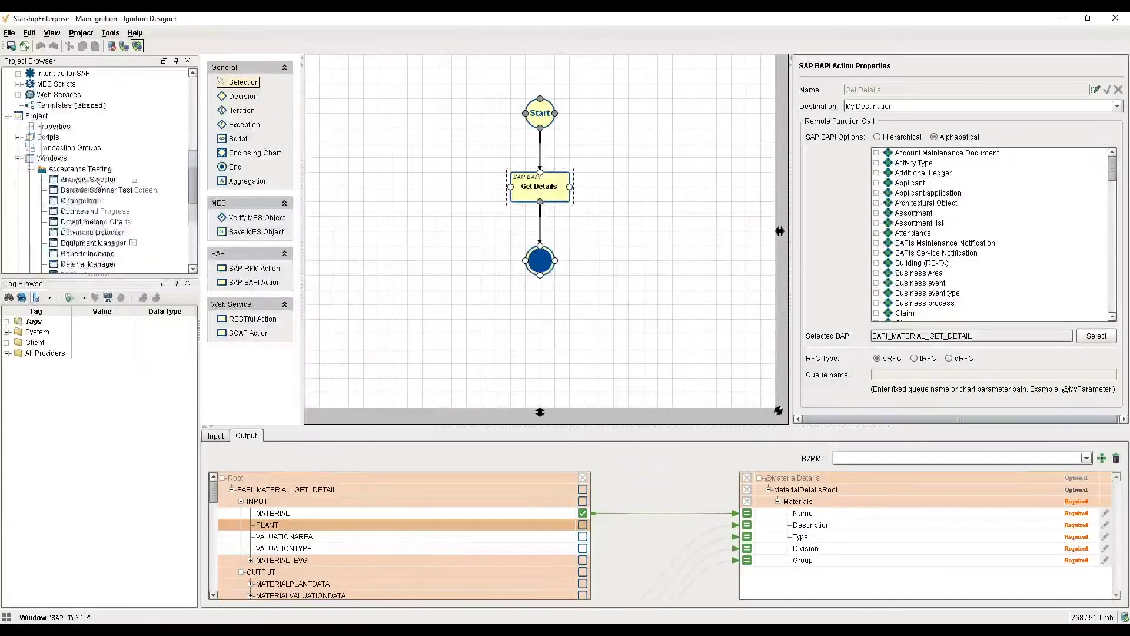
- Reopen SAP Table and view details of PCB Subassembly, the 1 ton crane, and Ventilation, complete
double_click(83, 245)
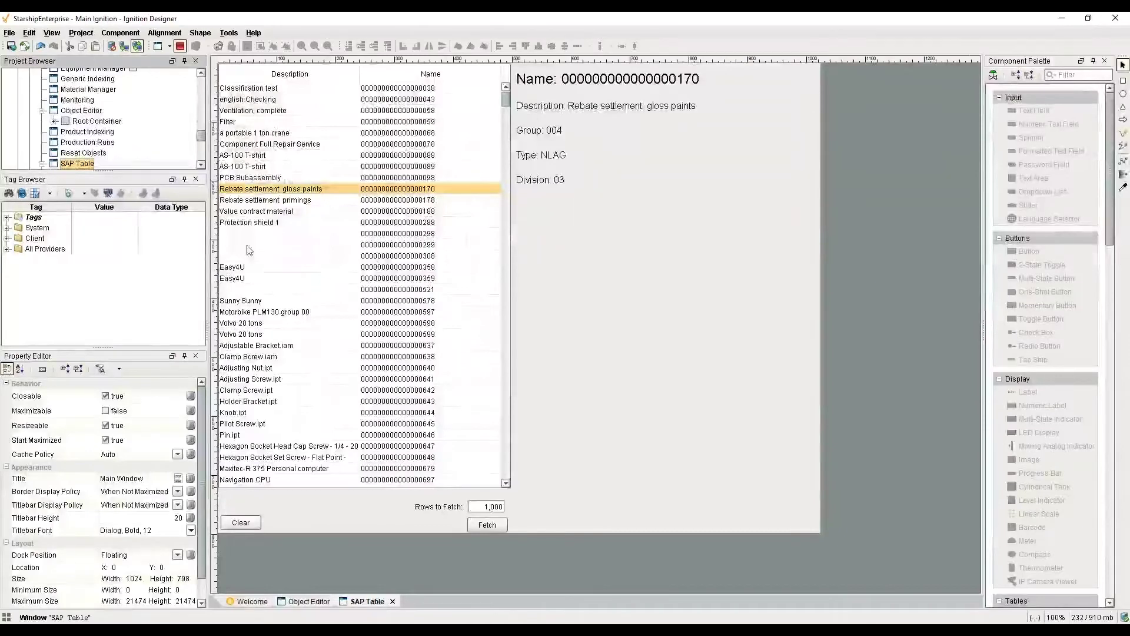
left_click(251, 223)
left_click(253, 178)
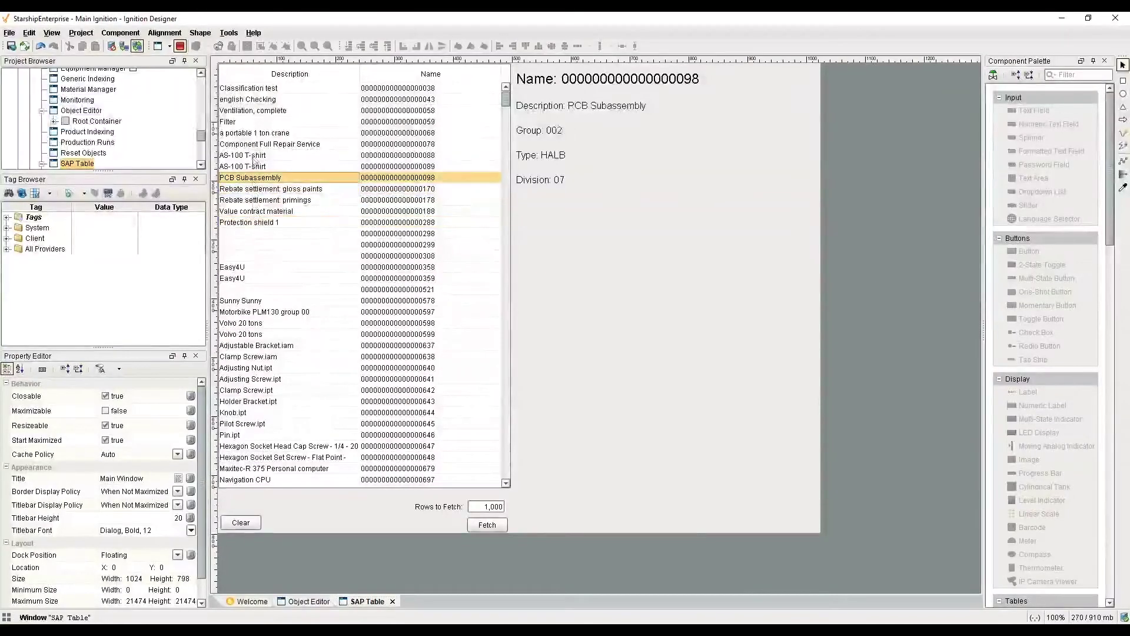
left_click(253, 156)
left_click(262, 134)
left_click(264, 111)
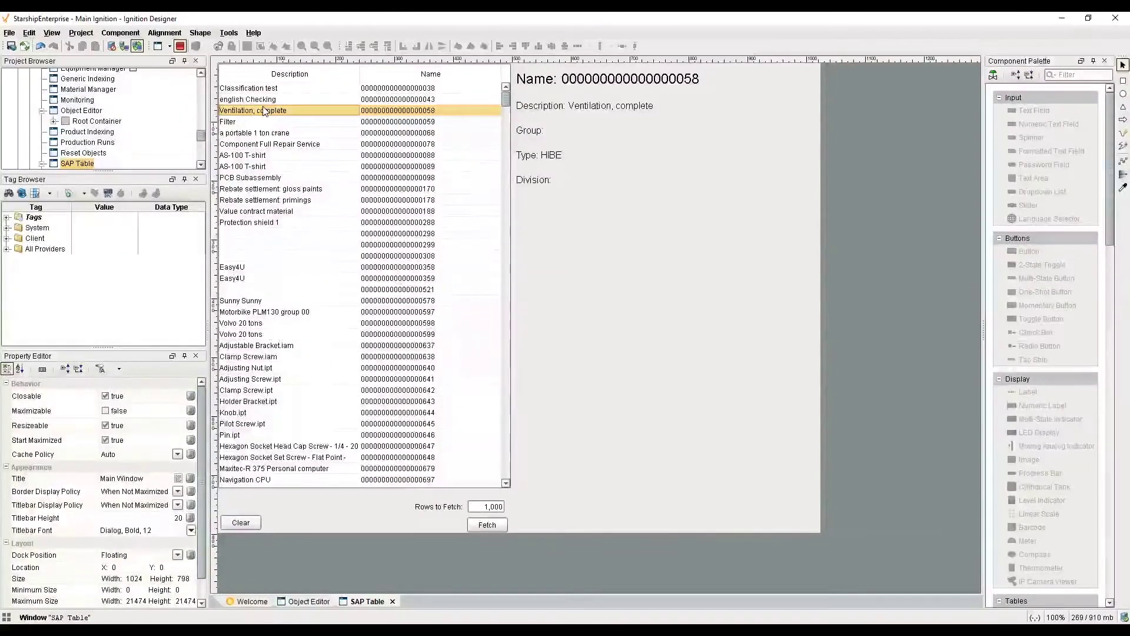
scroll(123, 140, "up", 10)
scroll(121, 140, "up", 3)
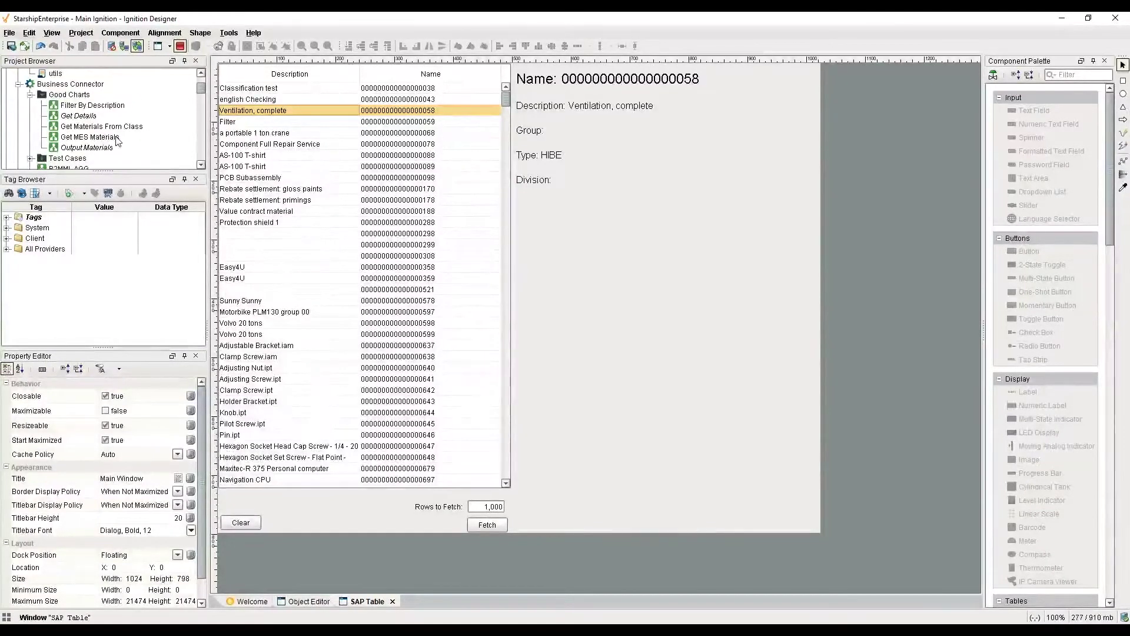
- Open Get MES Materials and inspect its Start, Get Materials step and Integer MaxRows parameter
double_click(105, 137)
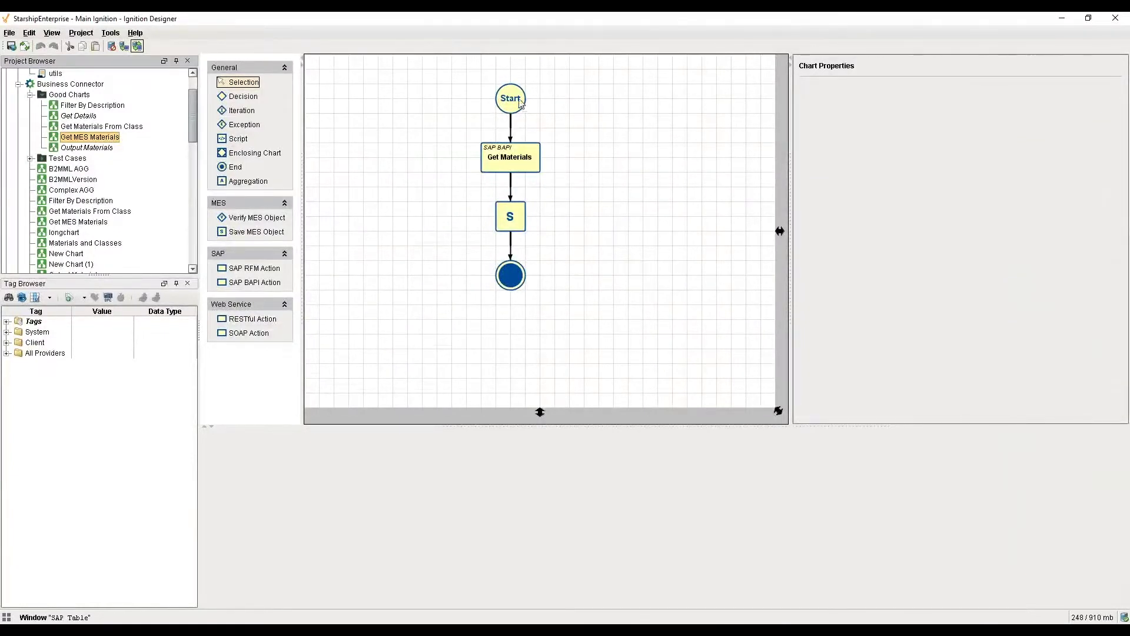
left_click(519, 101)
left_click(529, 168)
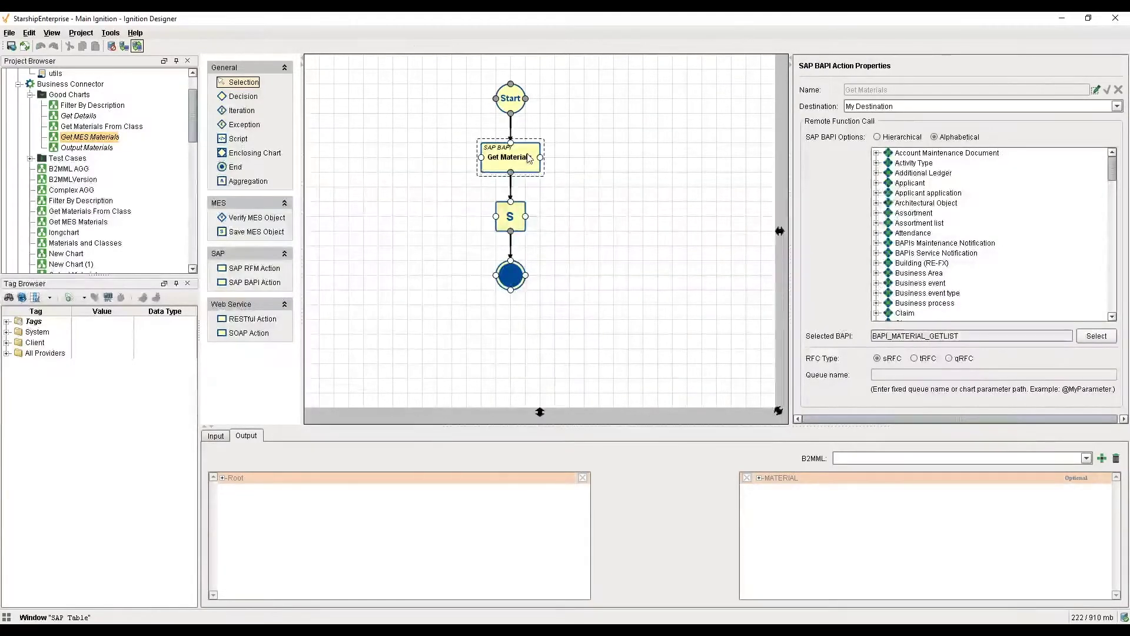
left_click(512, 101)
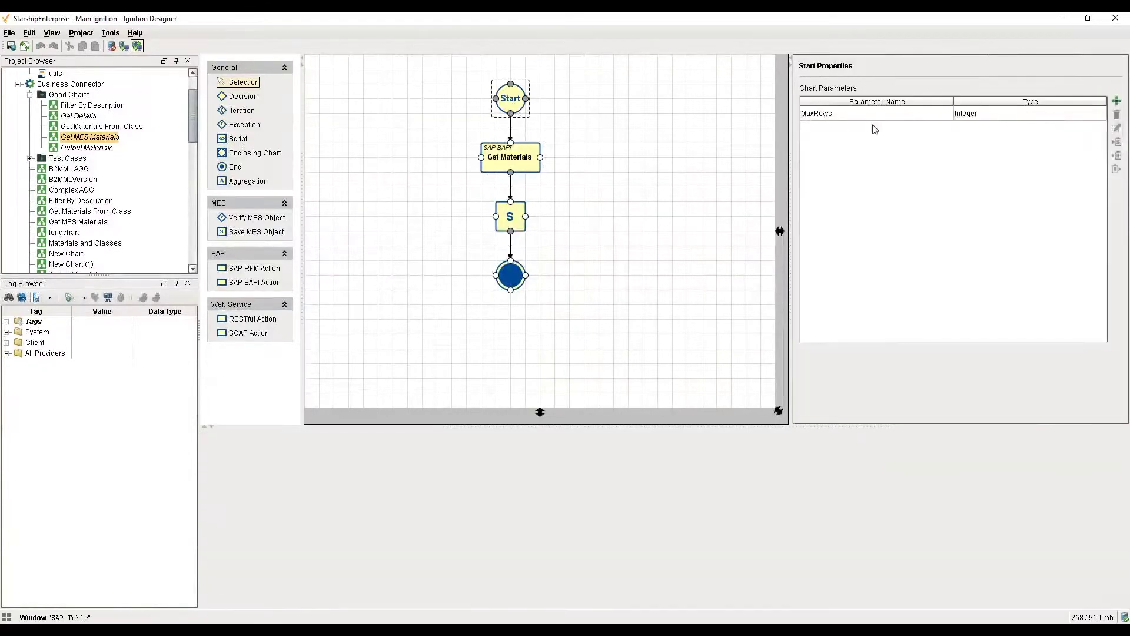
left_click(851, 119)
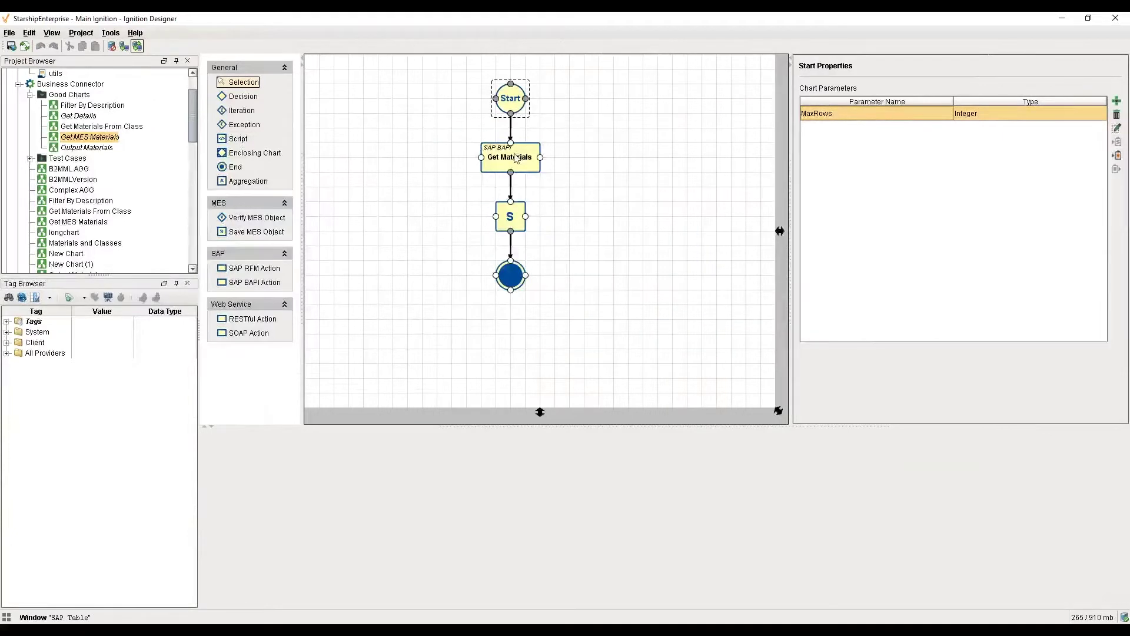
- Expand the Get Materials output tree to MATNRLIST item[] and inspect MATERIAL's MaterialDefinition ID mapping
left_click(516, 158)
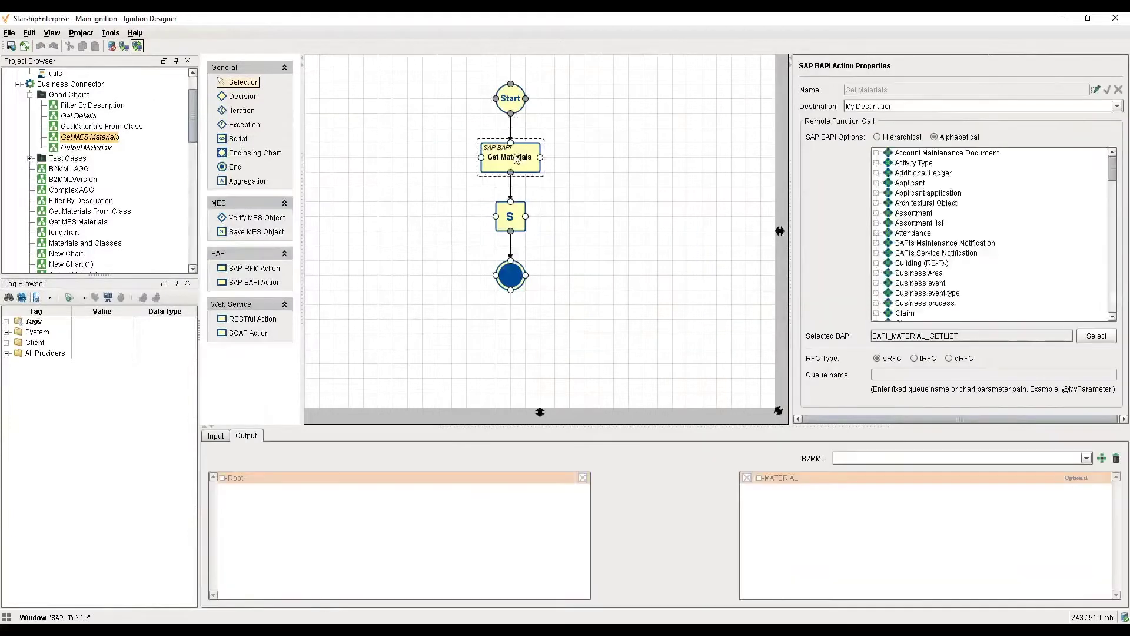
double_click(242, 482)
double_click(252, 491)
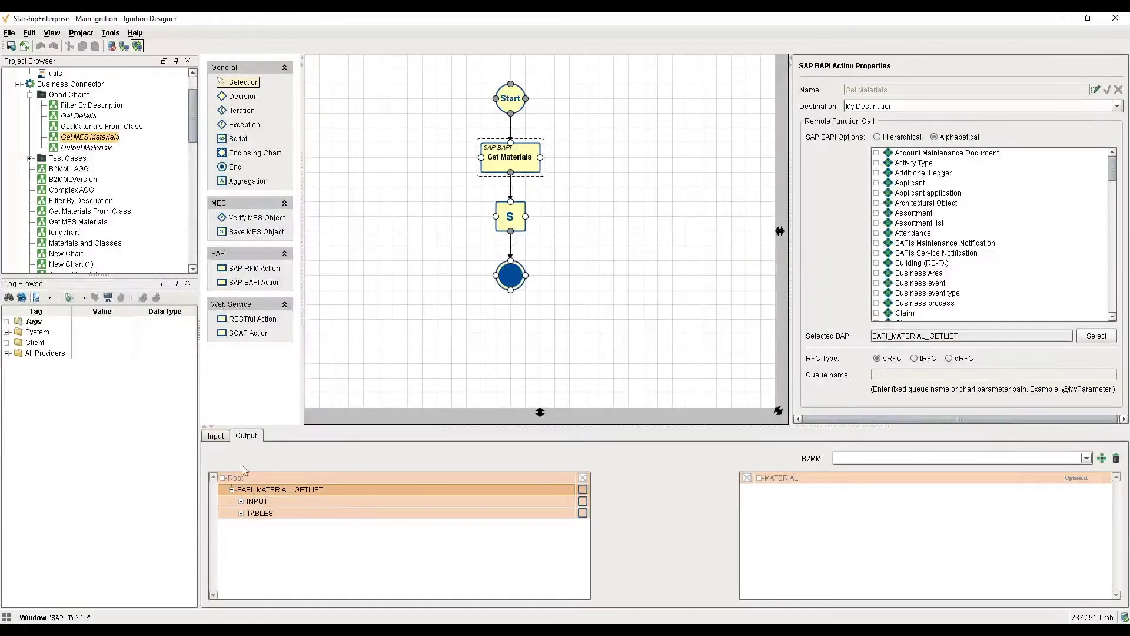
double_click(275, 512)
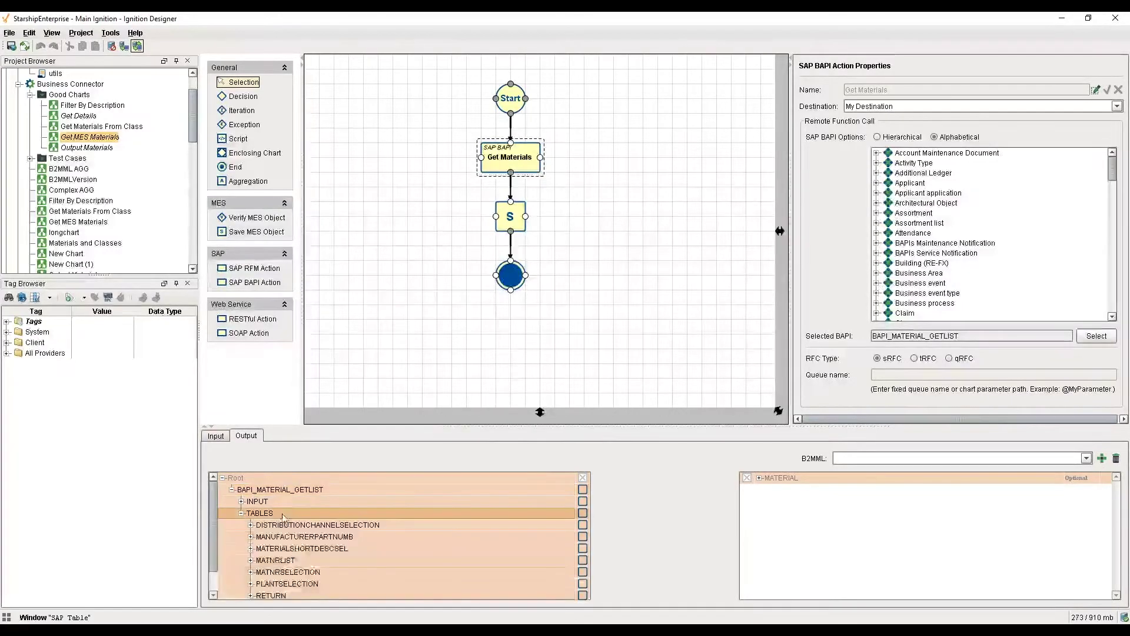
double_click(295, 561)
scroll(403, 556, "down", 1)
double_click(388, 537)
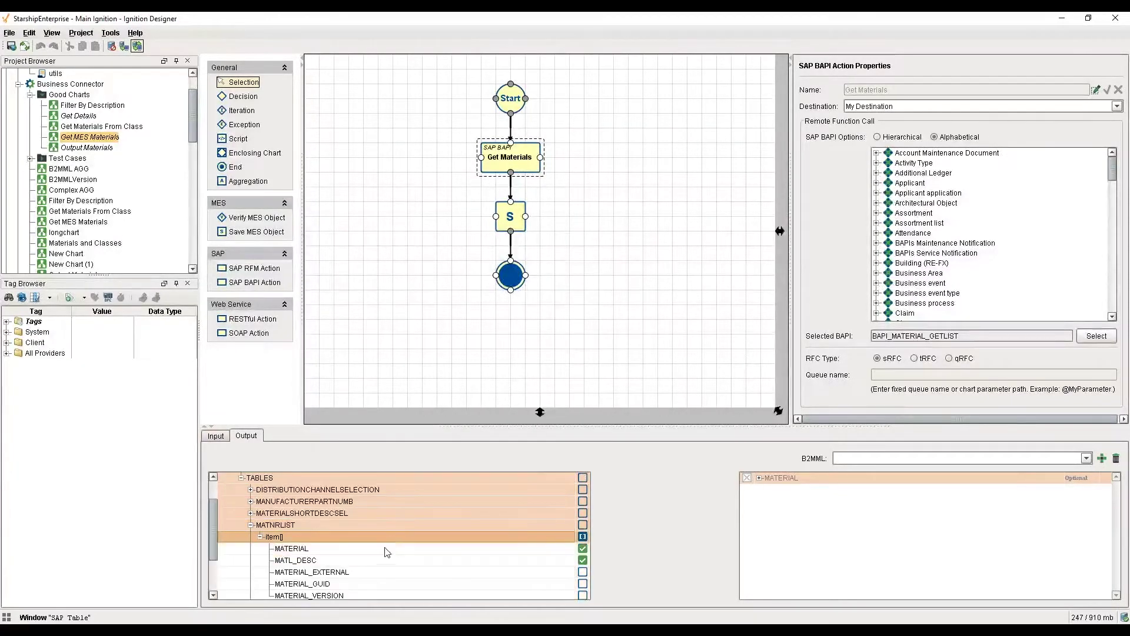
left_click(387, 551)
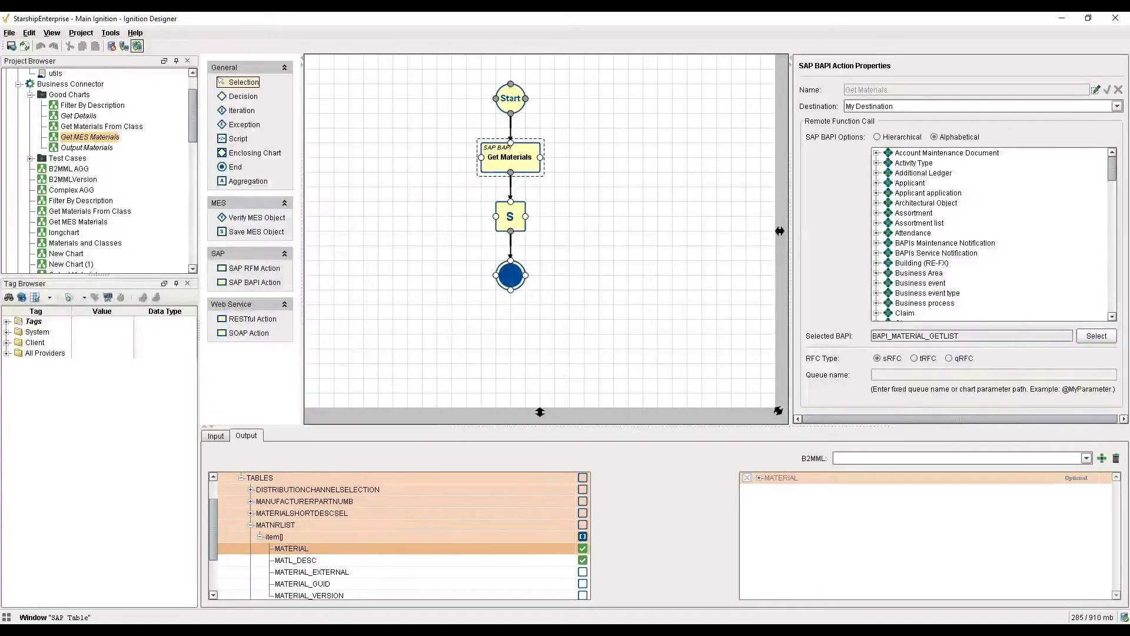
scroll(991, 553, "up", 2)
scroll(990, 553, "down", 2)
scroll(845, 526, "up", 1)
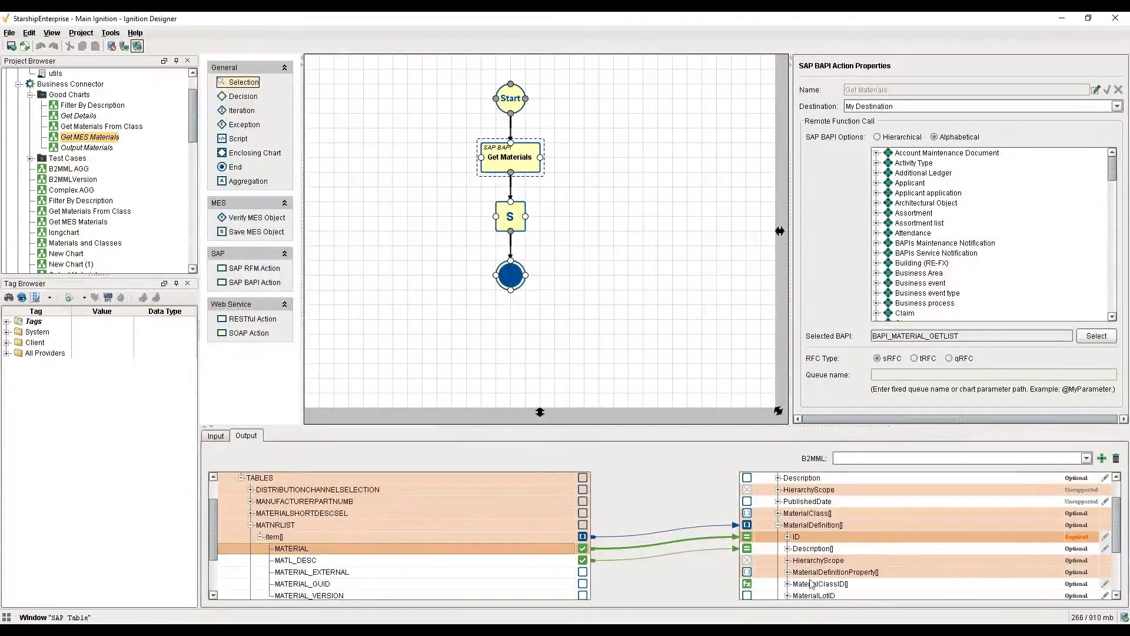
scroll(485, 580, "down", 1)
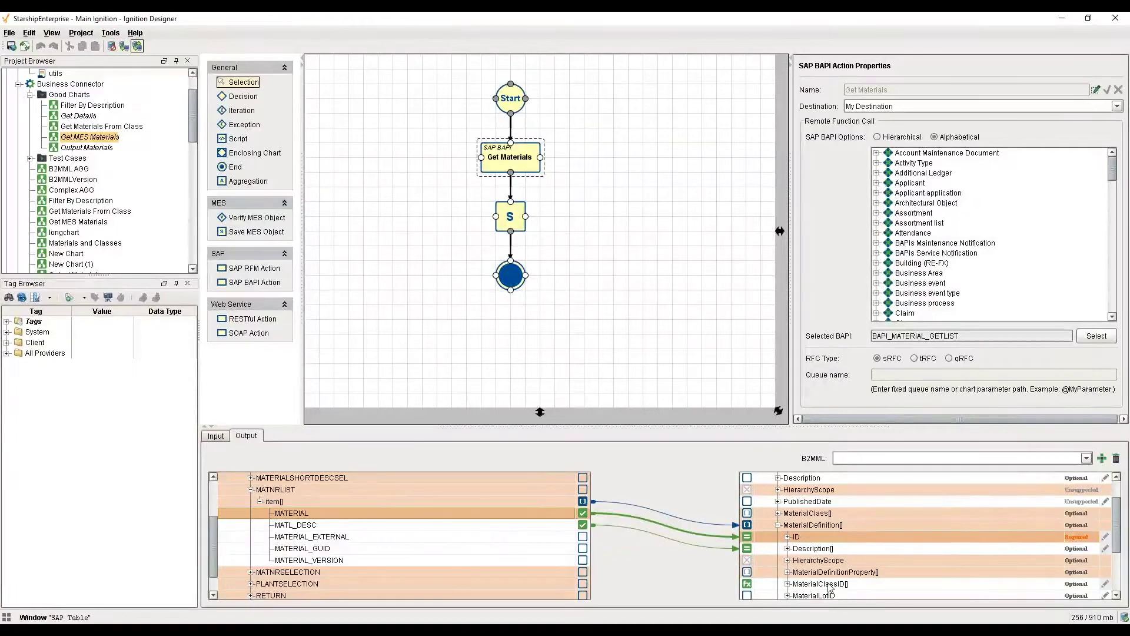
- Open and enlarge the MaterialClassID[] script returning "Materials", then return to the mapping
left_click(830, 584)
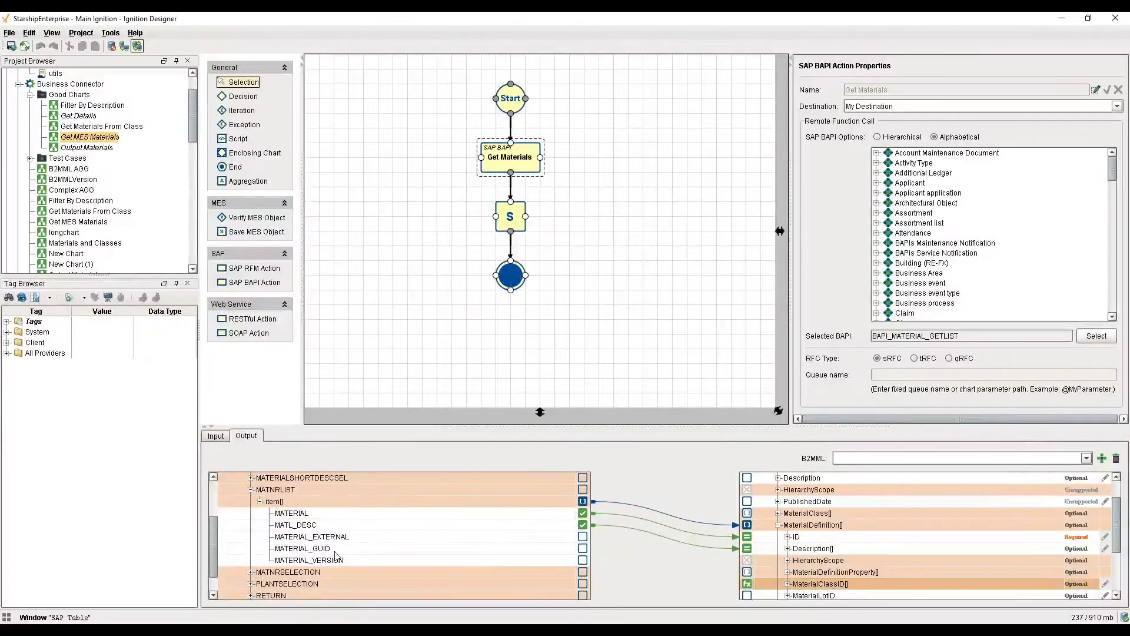
left_click(746, 583)
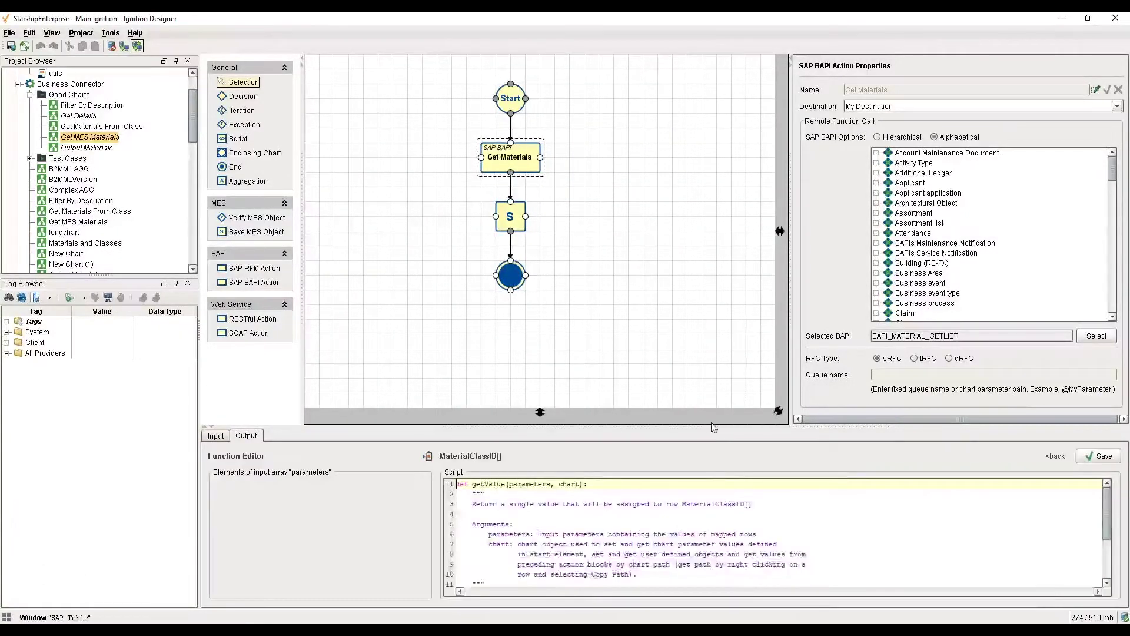
left_click_drag(709, 425, 710, 330)
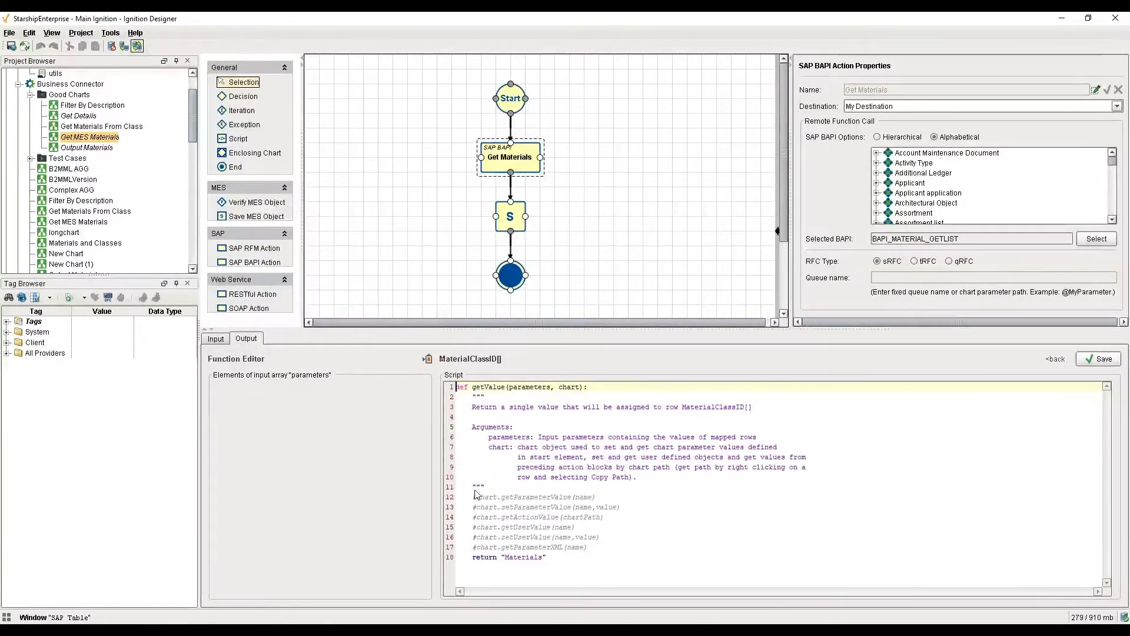
left_click(1055, 360)
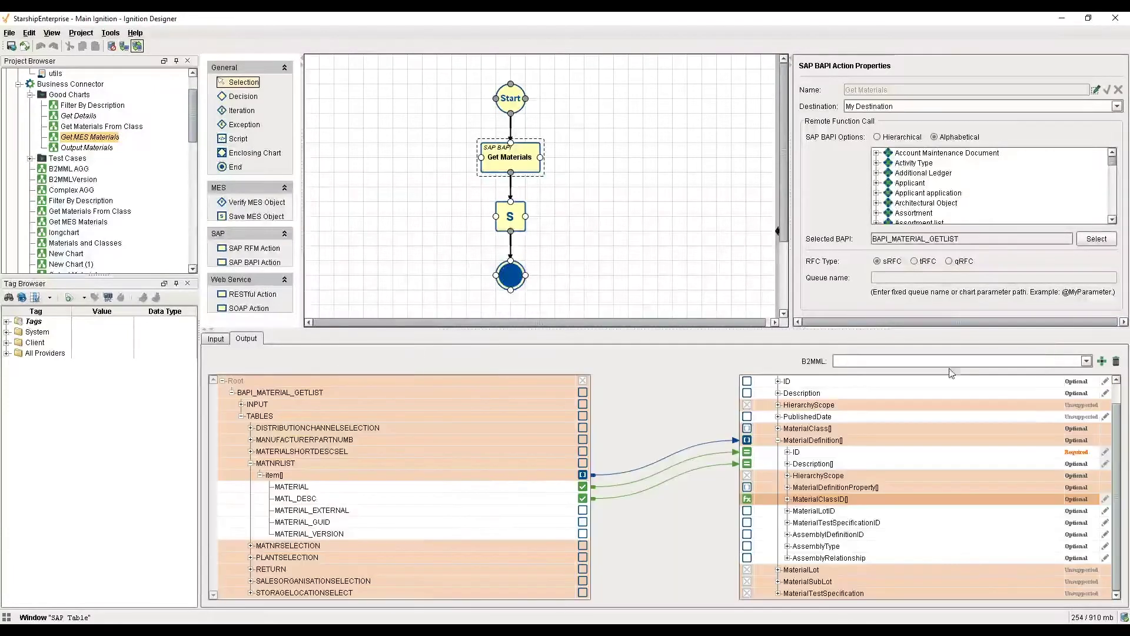
- Check the Save MES Object step settings, then open the Object Editor window
left_click(510, 218)
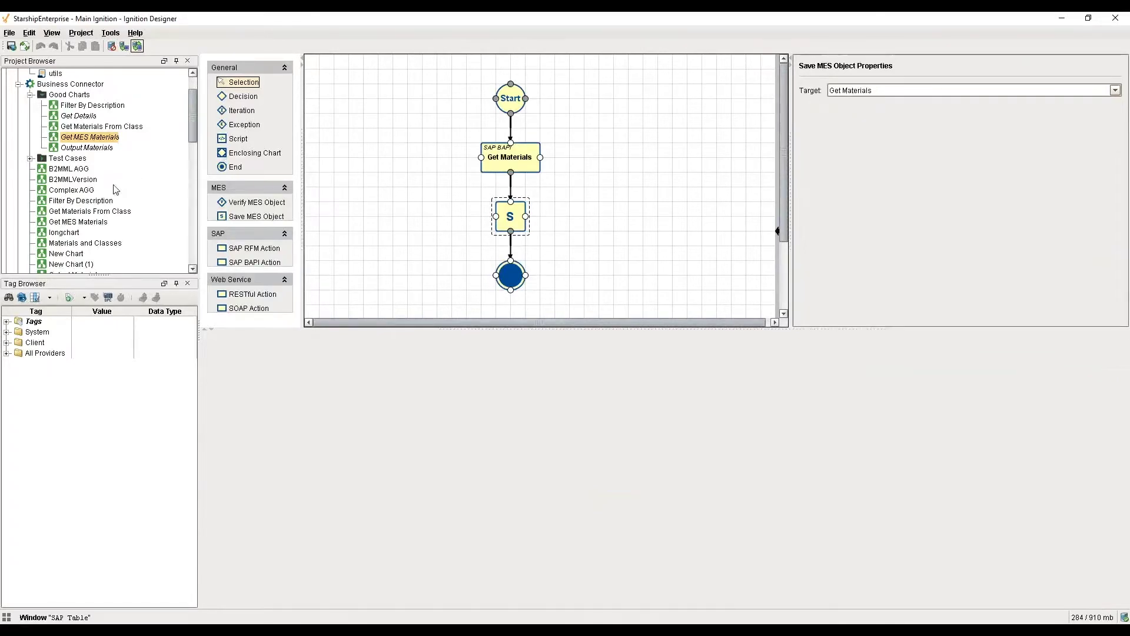
scroll(106, 191, "down", 10)
scroll(101, 197, "down", 5)
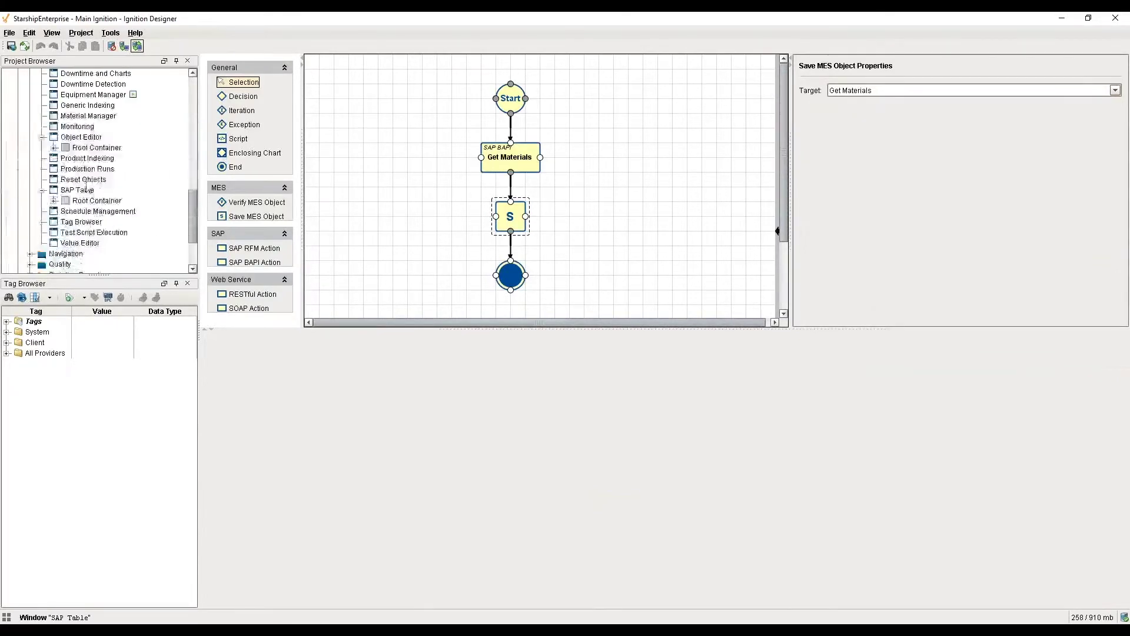
left_click(81, 137)
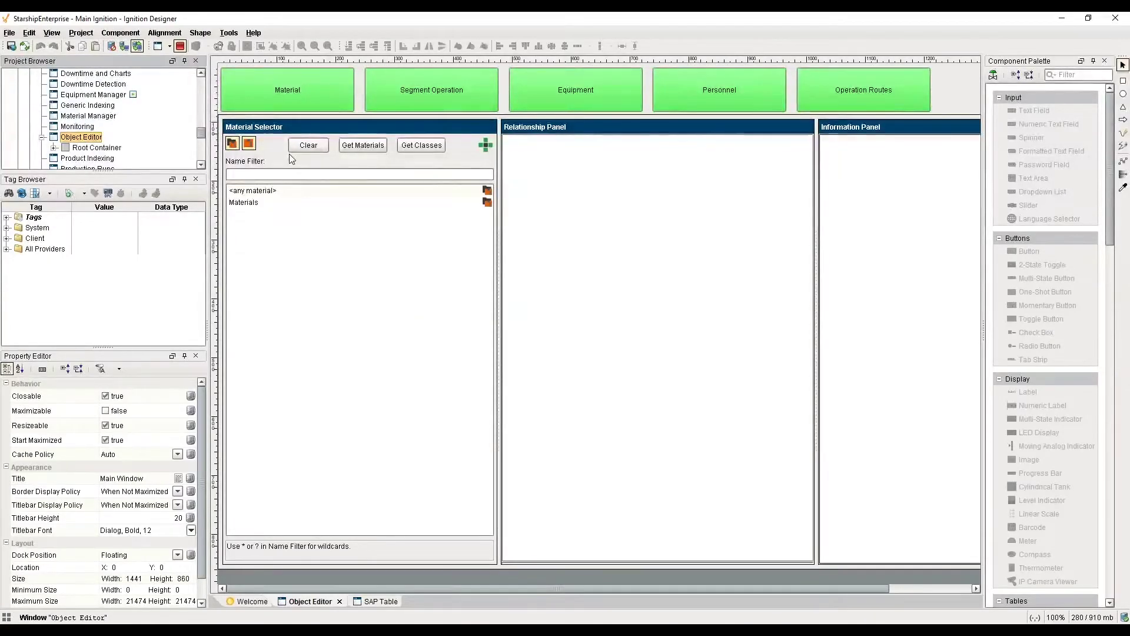
- Load the materials, view the first material's relationships and details, then close the definition panel
left_click(362, 148)
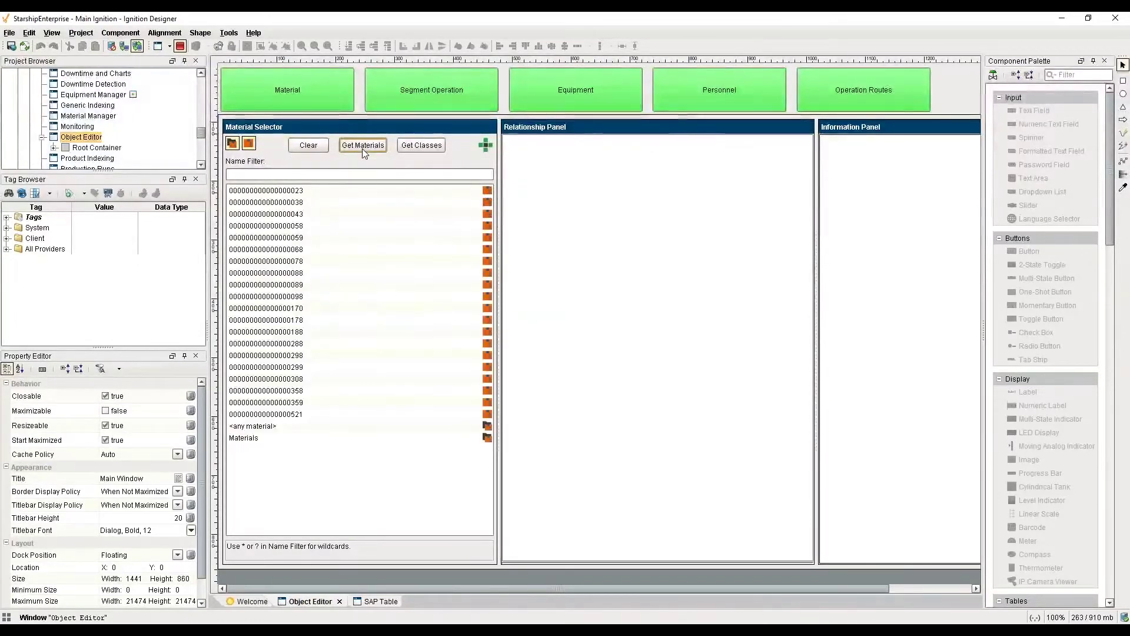
left_click(335, 191)
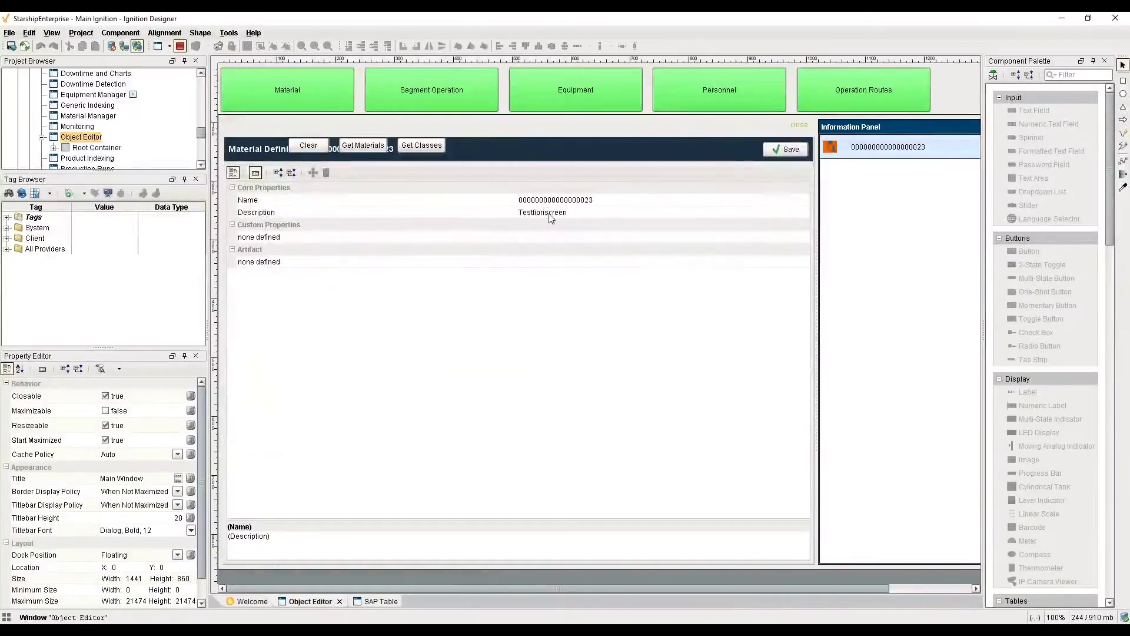
left_click(799, 124)
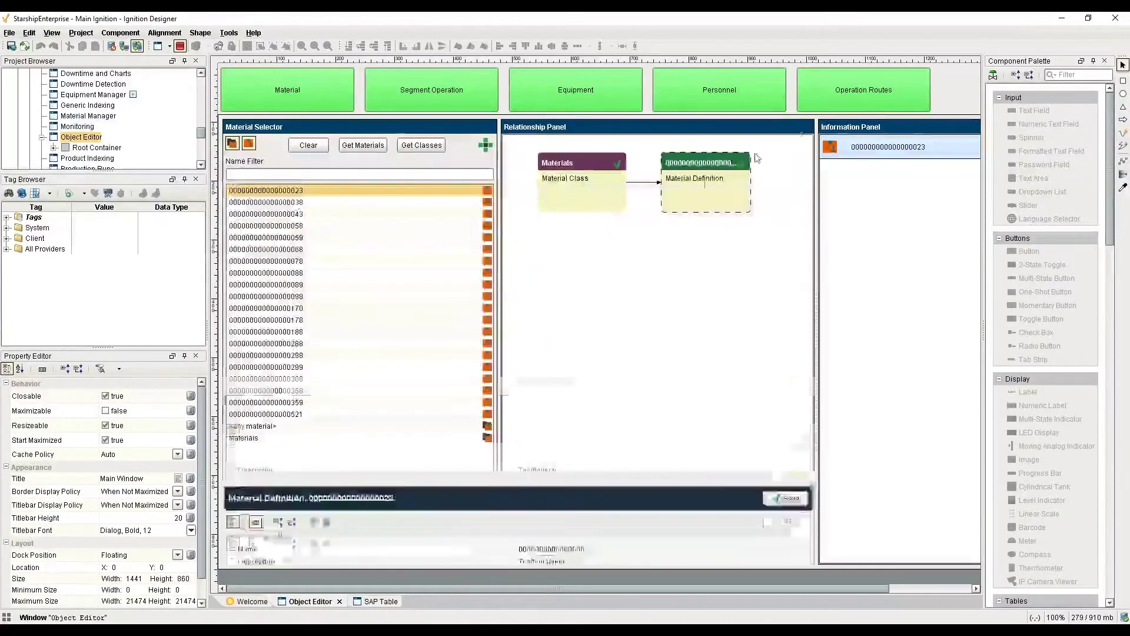
- Load the material classes and view definitions of 00101, 00107, 002, 004, 013 and 02004
left_click(429, 148)
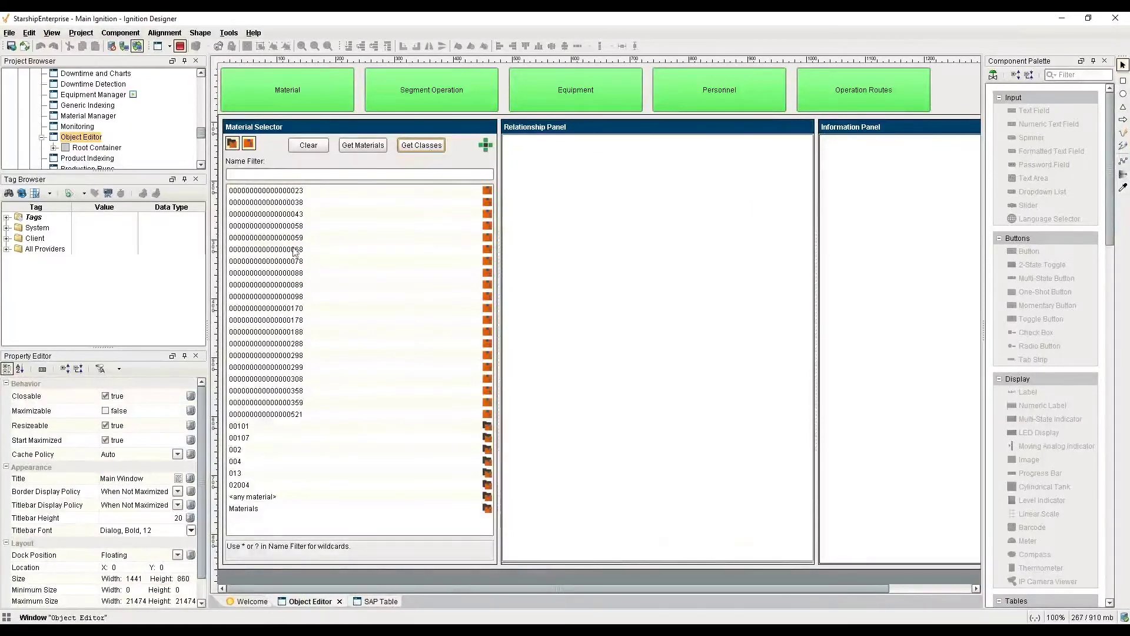
left_click(305, 227)
left_click(299, 262)
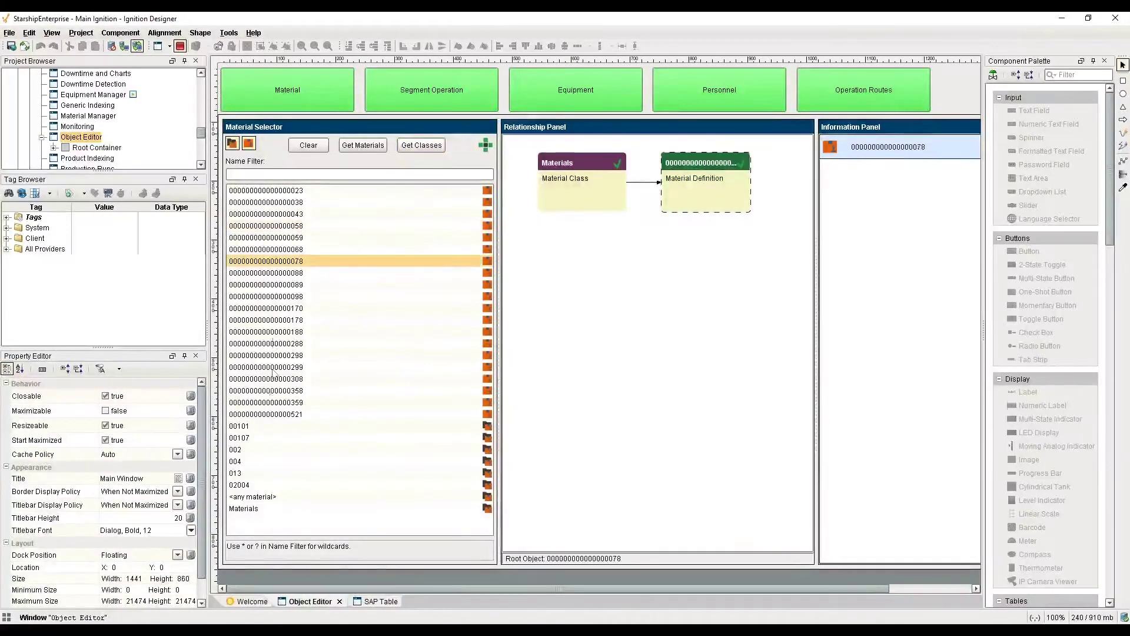
left_click(273, 429)
left_click(269, 440)
left_click(266, 450)
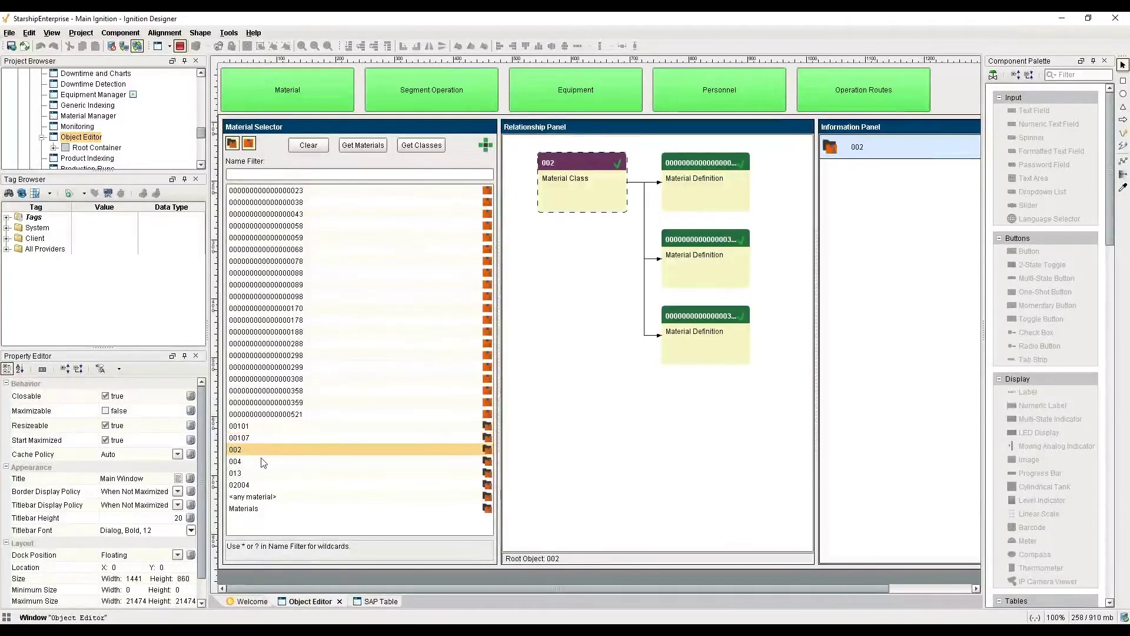
left_click(263, 462)
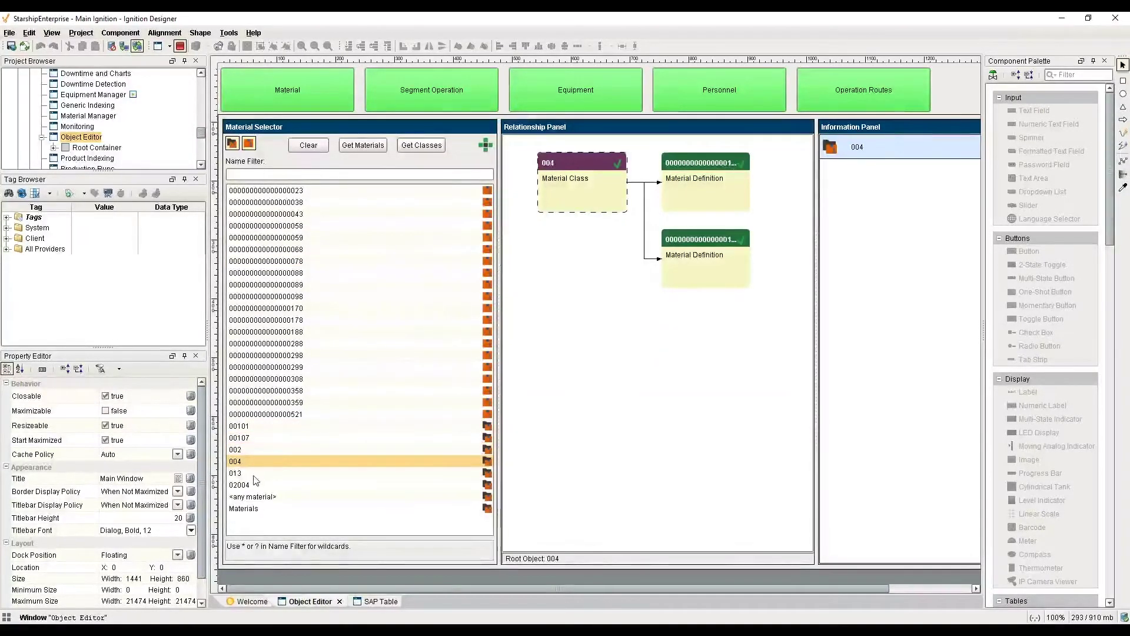
left_click(255, 474)
left_click(253, 486)
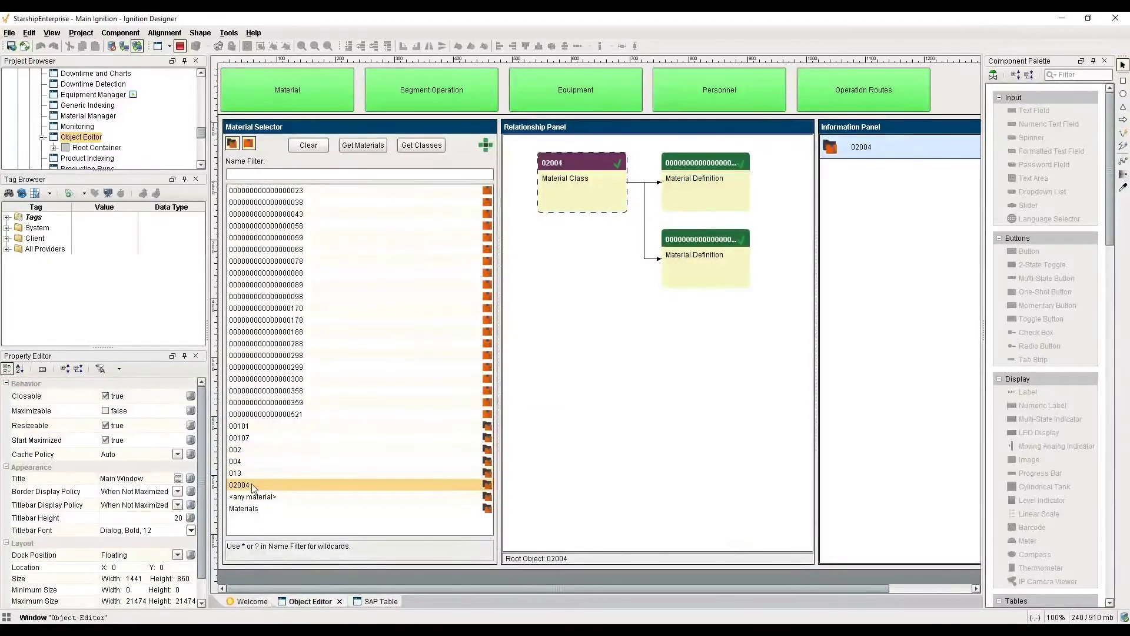
scroll(110, 143, "up", 5)
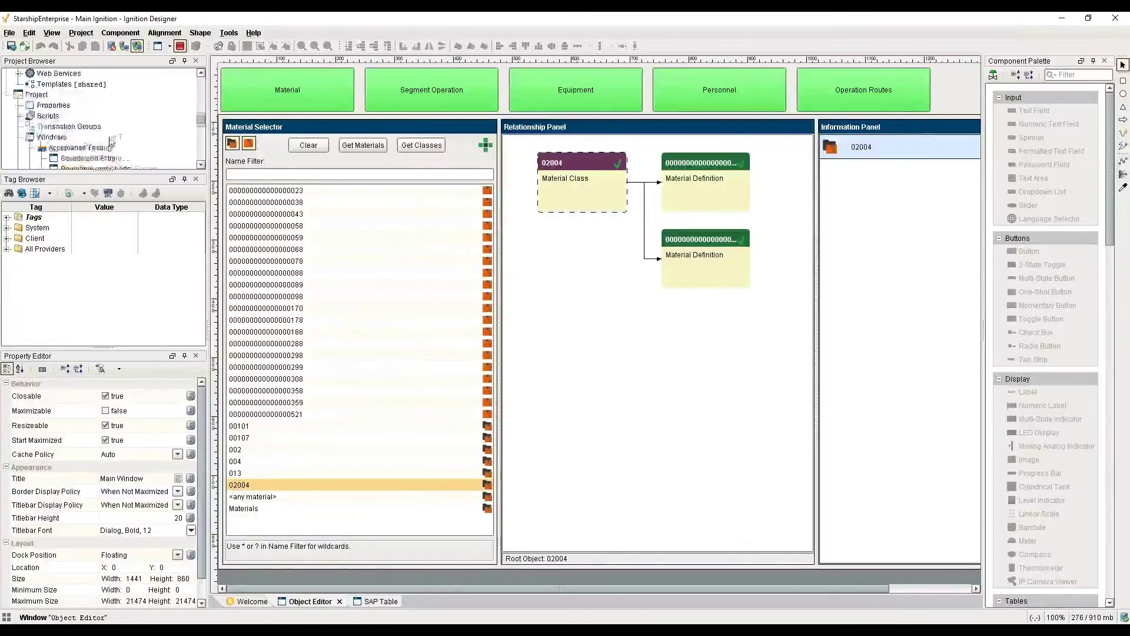
scroll(110, 143, "down", 8)
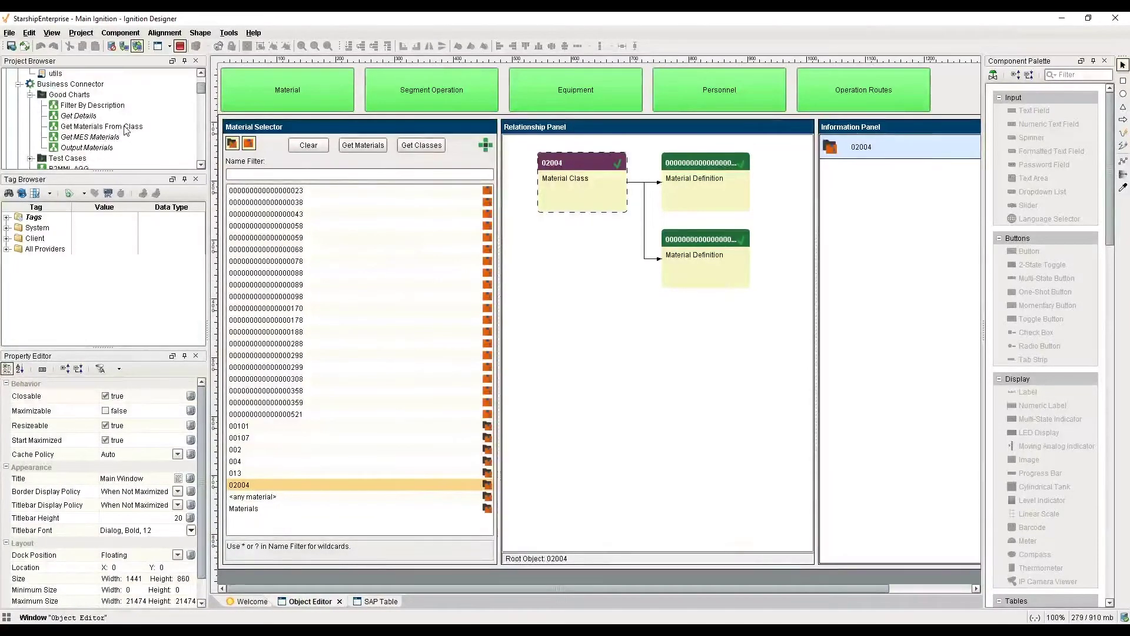
- Open the Get Materials From Class chart and inspect the Get Materials step and iteration array path
double_click(125, 131)
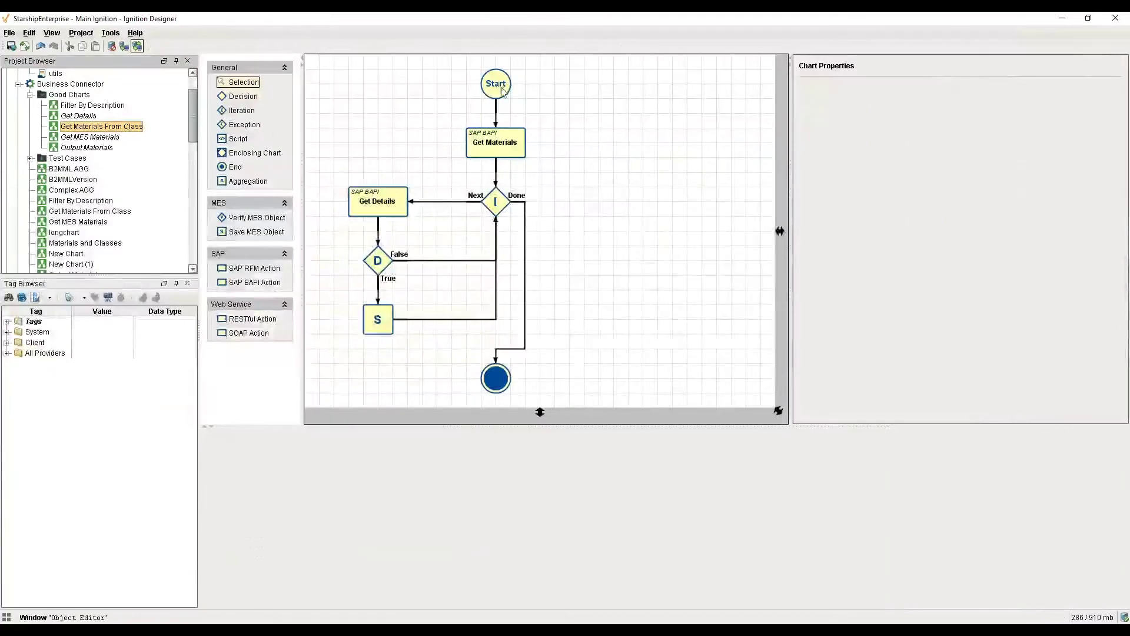
left_click(489, 143)
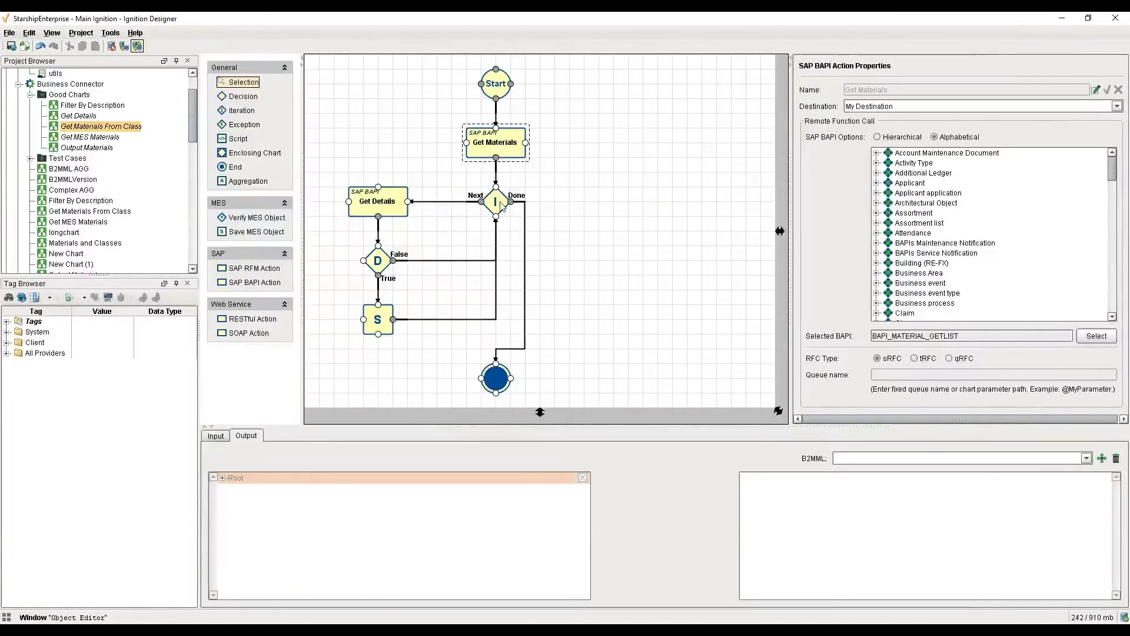
left_click(500, 205)
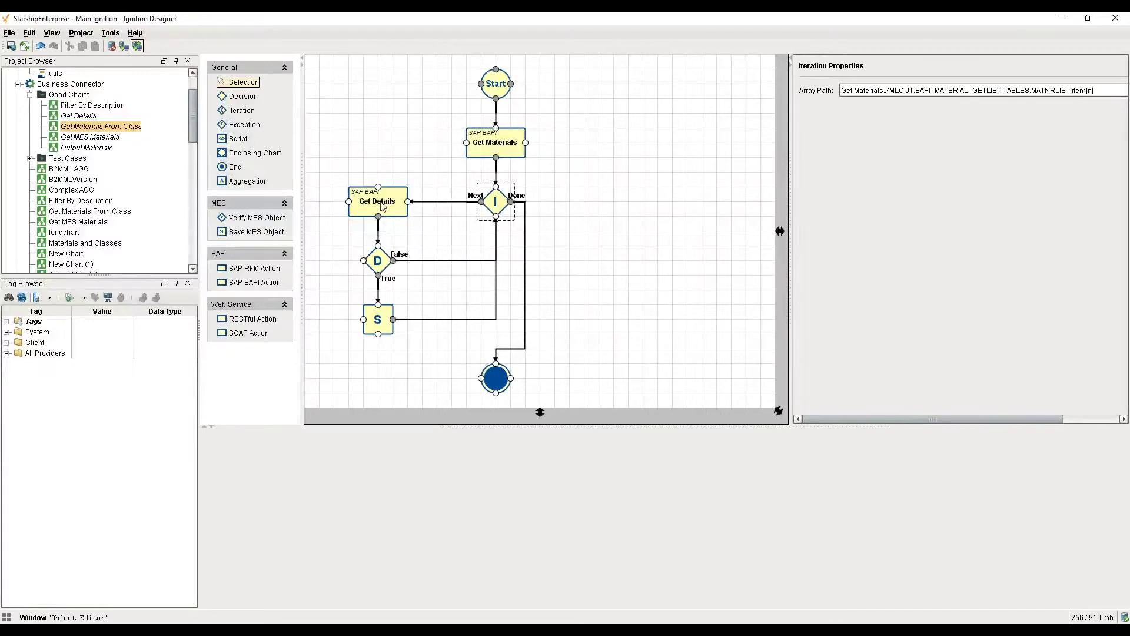
- Inspect Get Details, expanding MaterialInformation, MaterialClass[] and MaterialDefinition[] in its output mapping
left_click(382, 206)
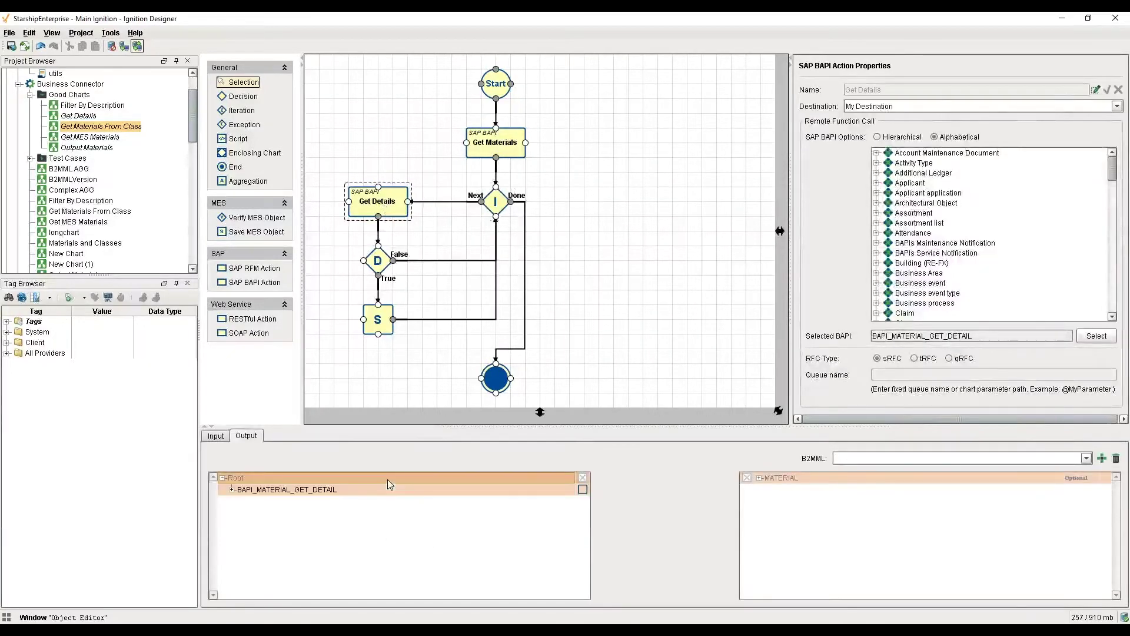
double_click(878, 480)
double_click(868, 491)
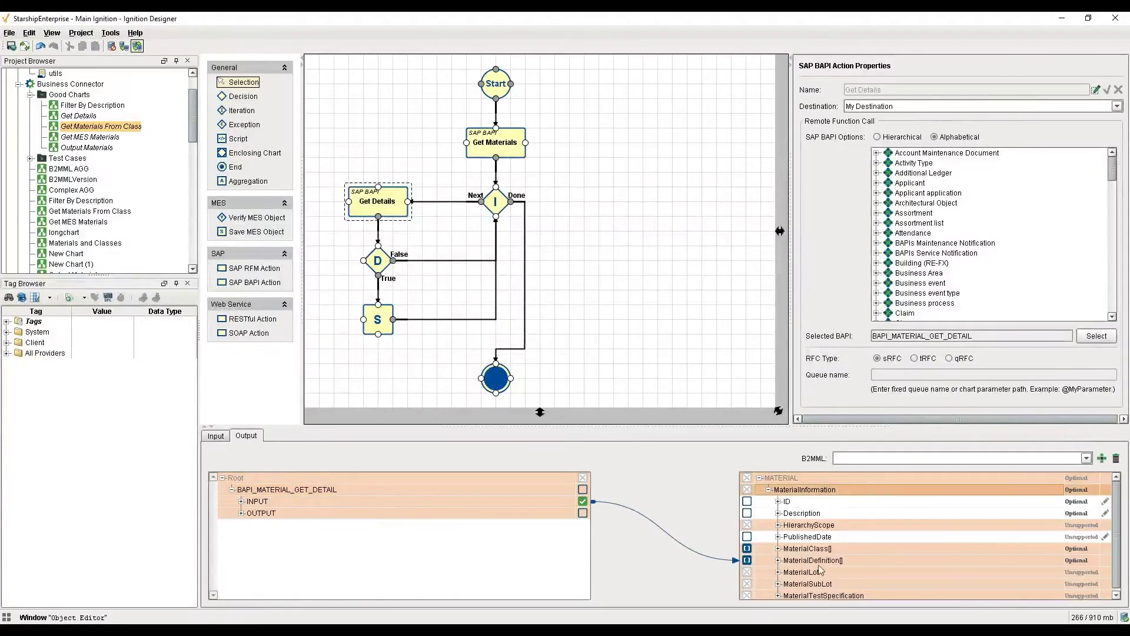
double_click(821, 549)
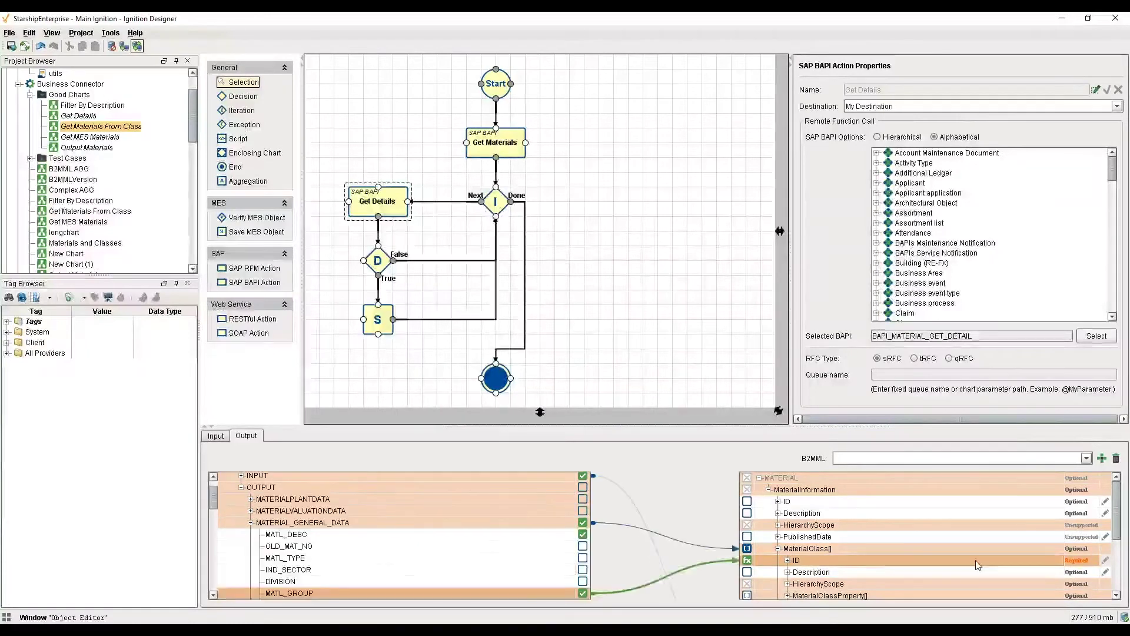
scroll(891, 556, "down", 3)
double_click(821, 560)
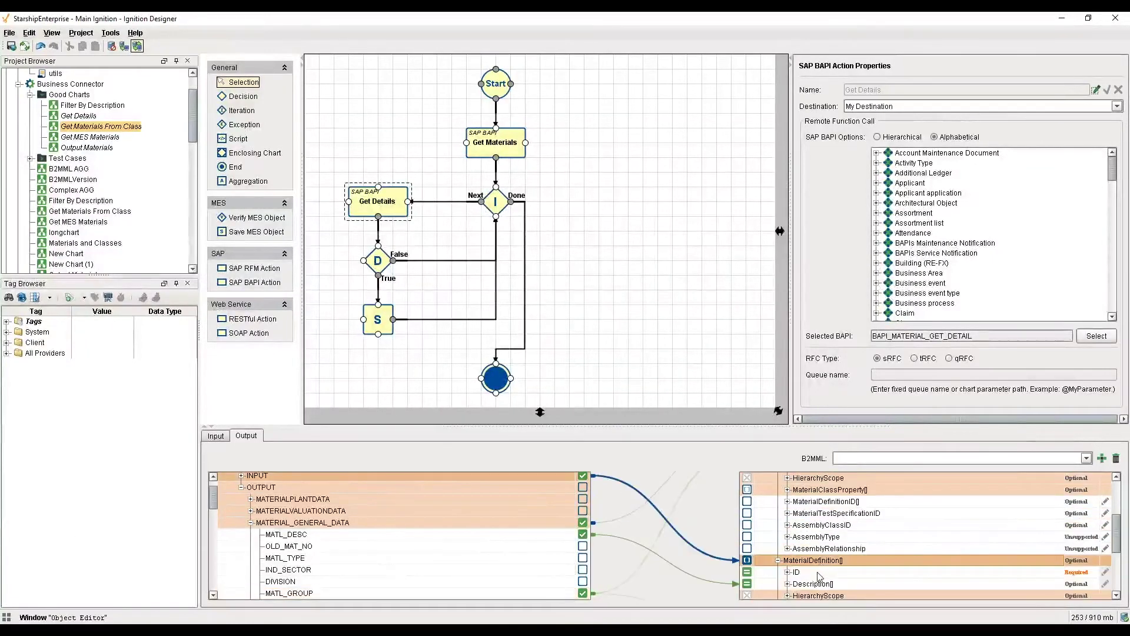
left_click(815, 572)
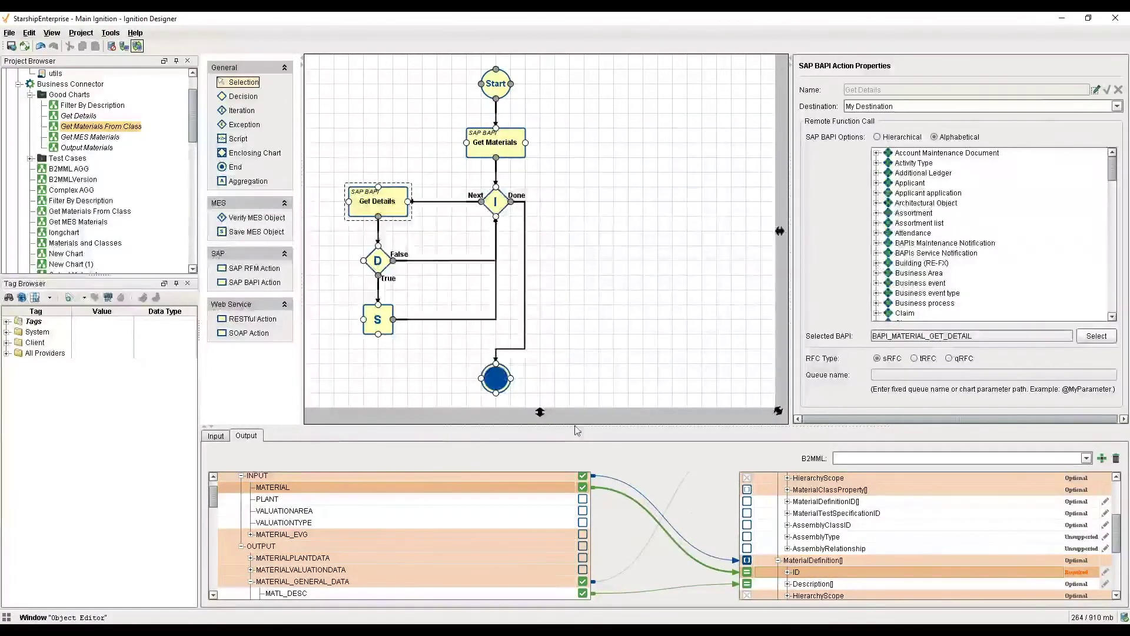
- Enlarge the mapping pane, highlight MATL_GROUP mappings into MaterialDefinition[] and MaterialClass ID, then restore it
left_click_drag(577, 430, 600, 232)
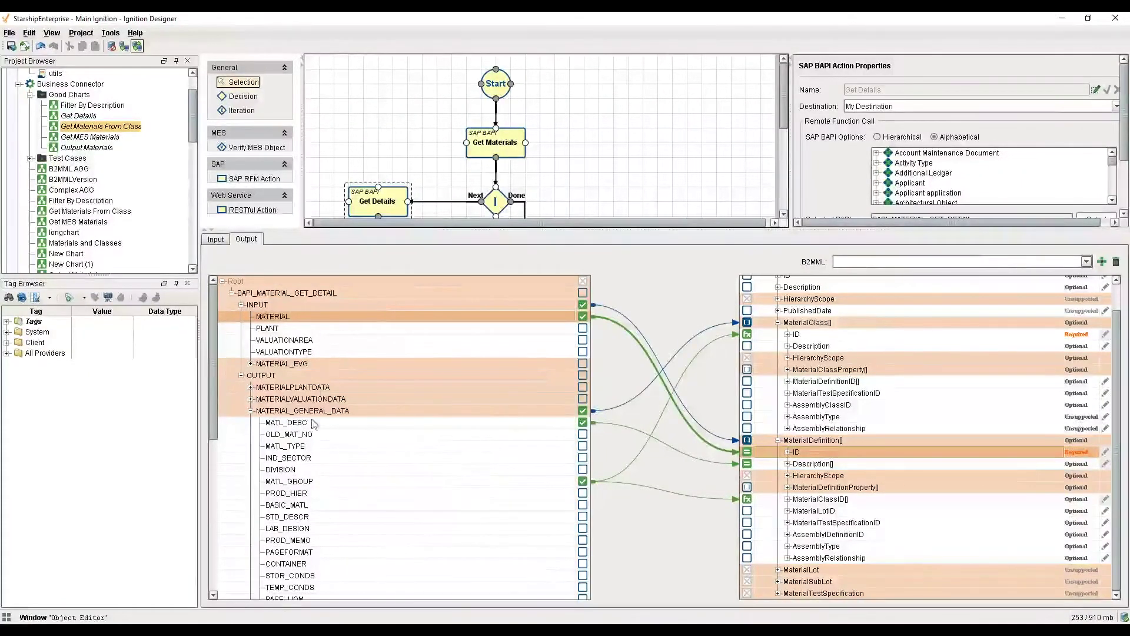
left_click(293, 483)
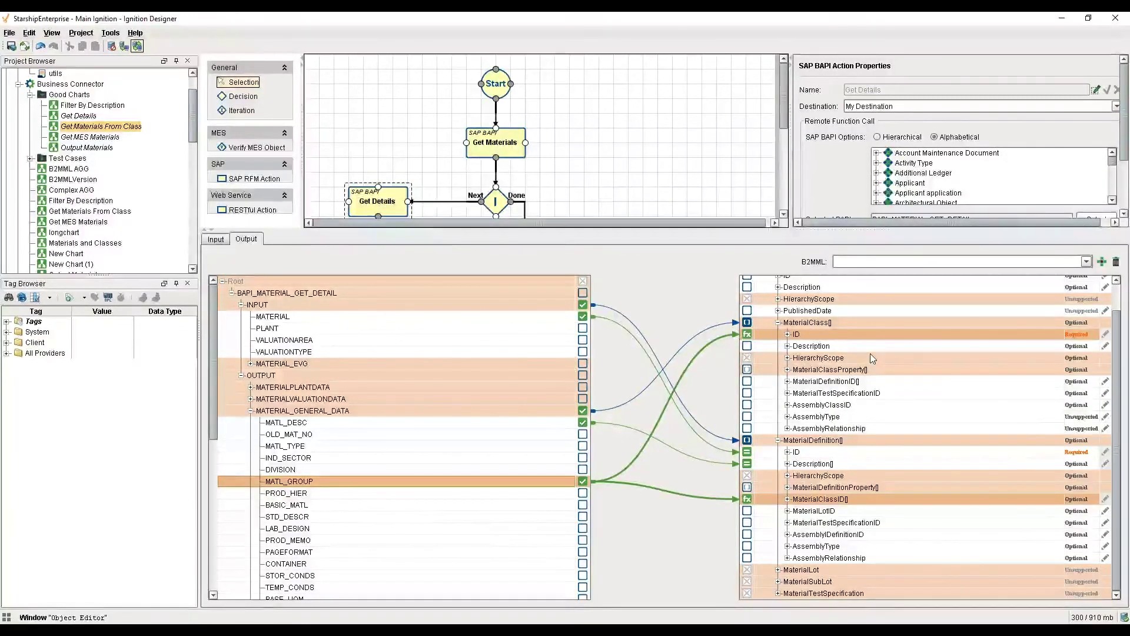
left_click(847, 442)
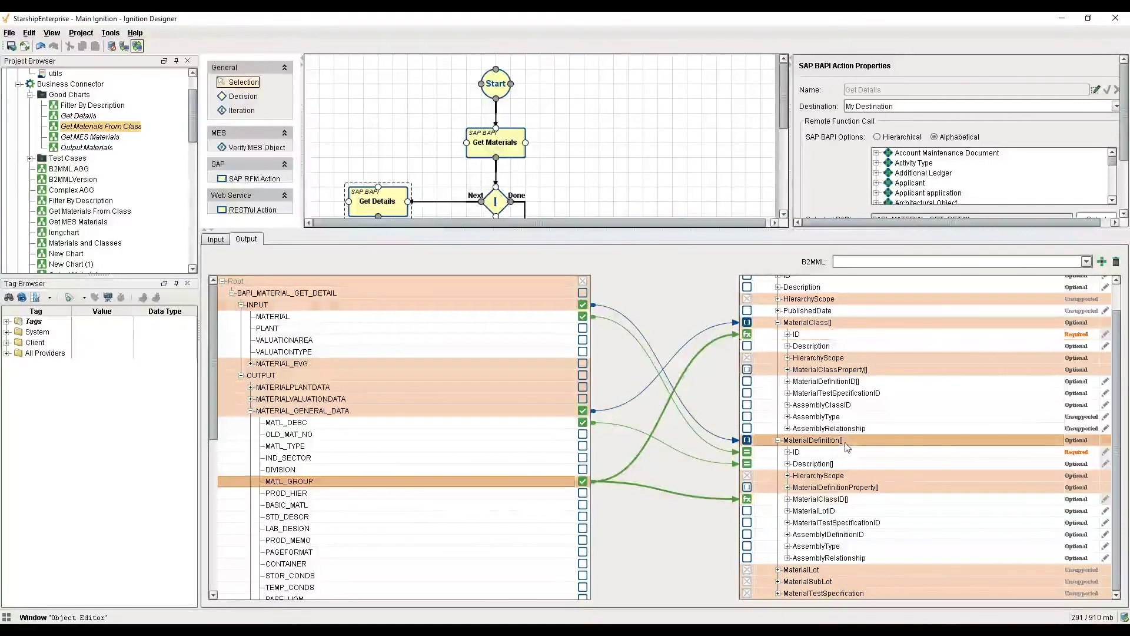
left_click(848, 358)
left_click(841, 335)
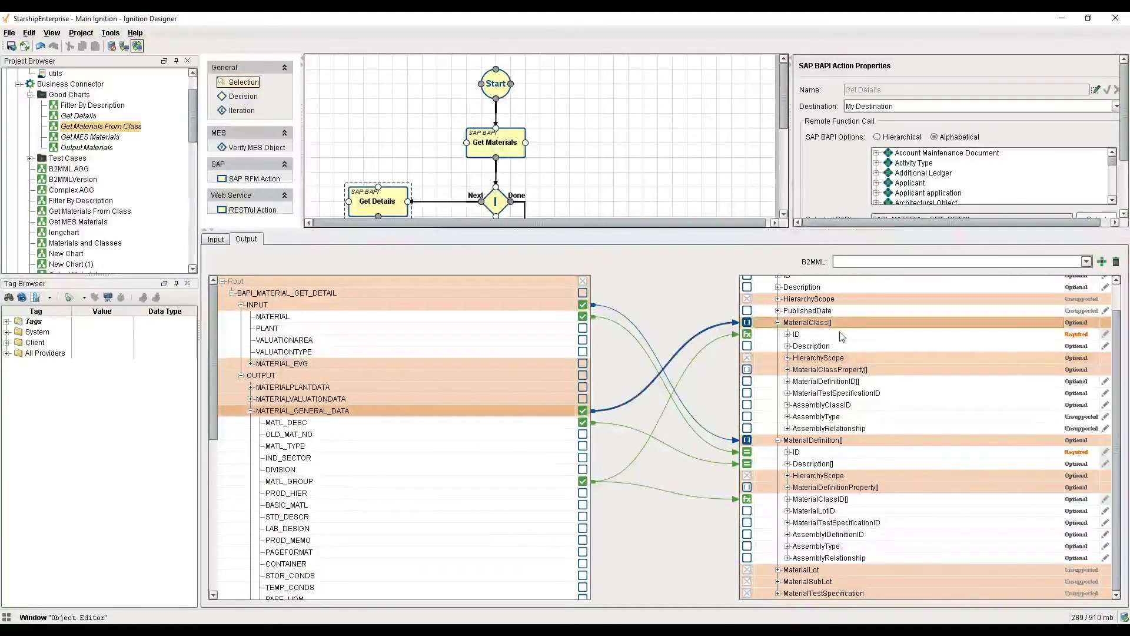
left_click(842, 336)
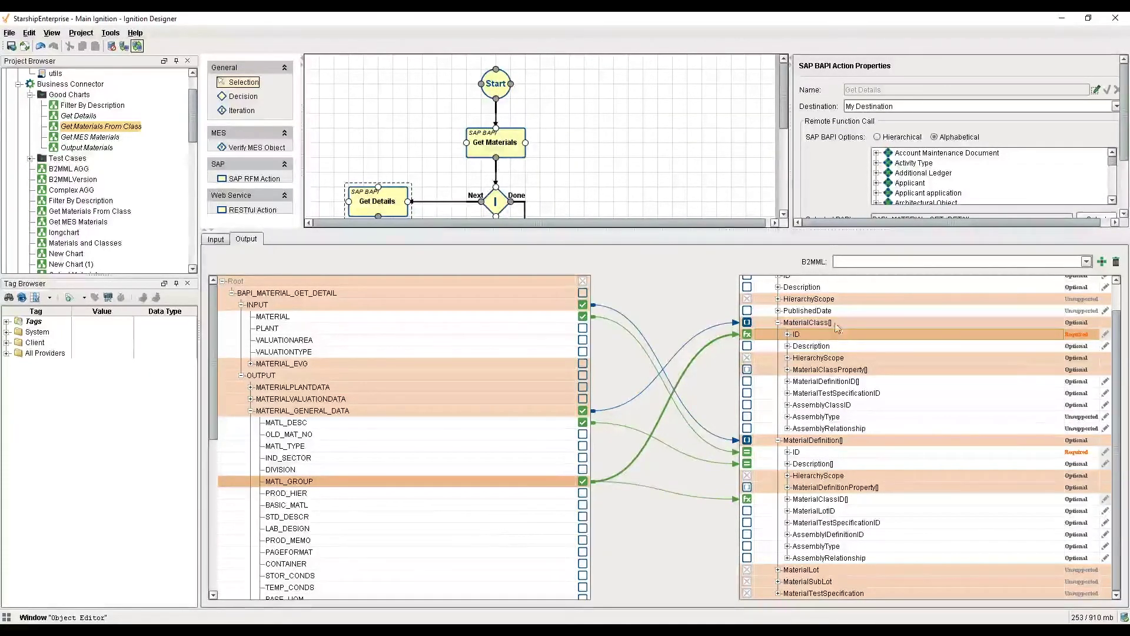
left_click_drag(723, 231, 665, 441)
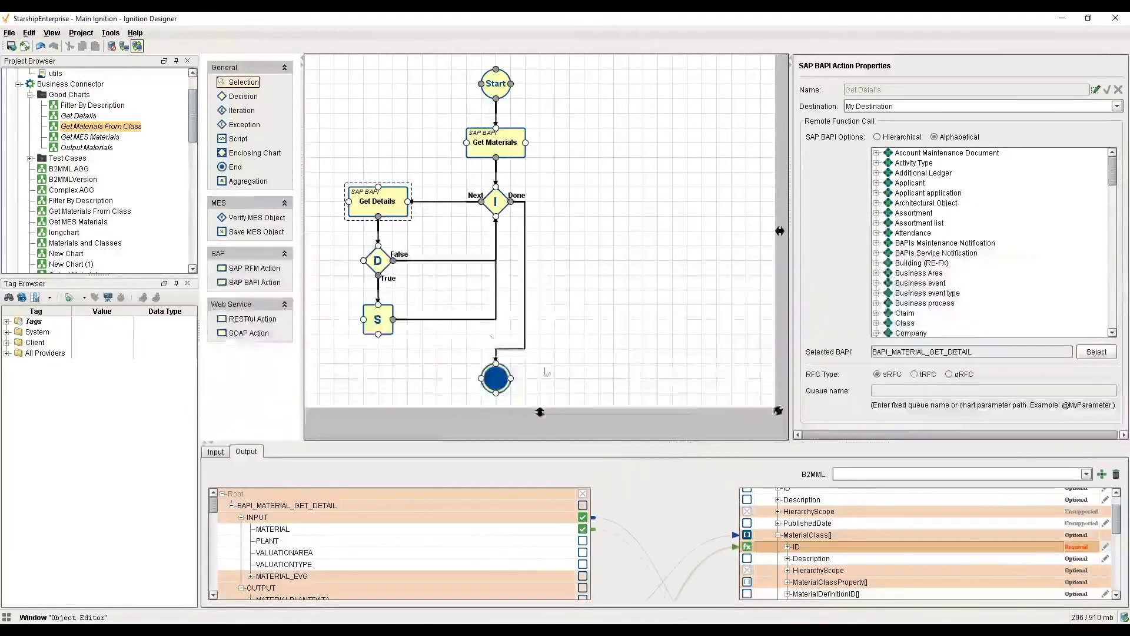
left_click(380, 262)
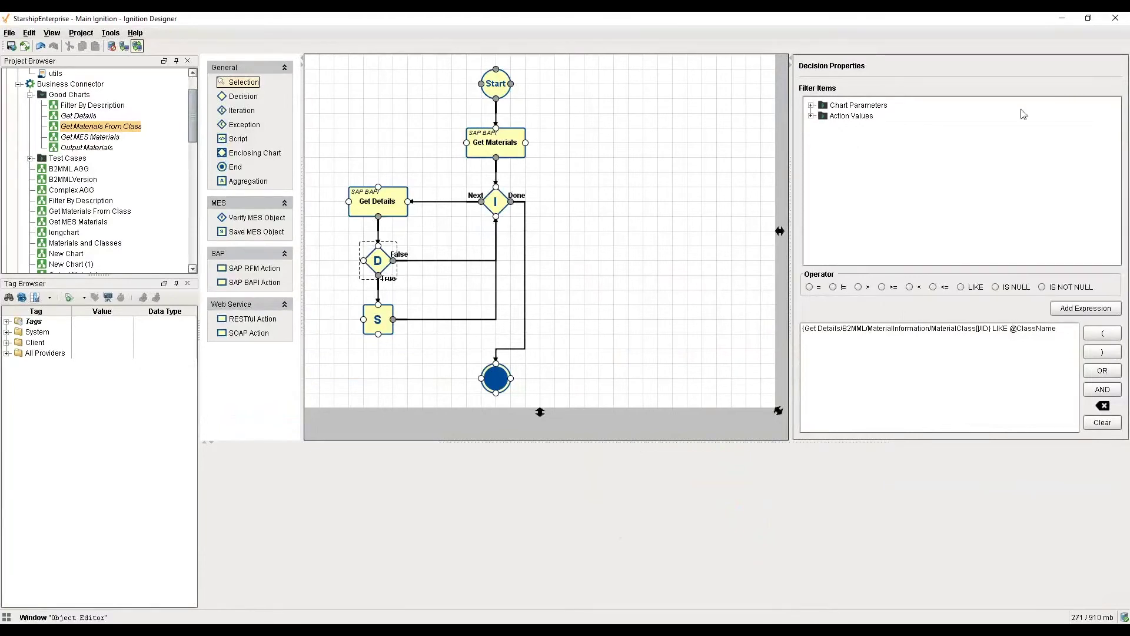
left_click(382, 322)
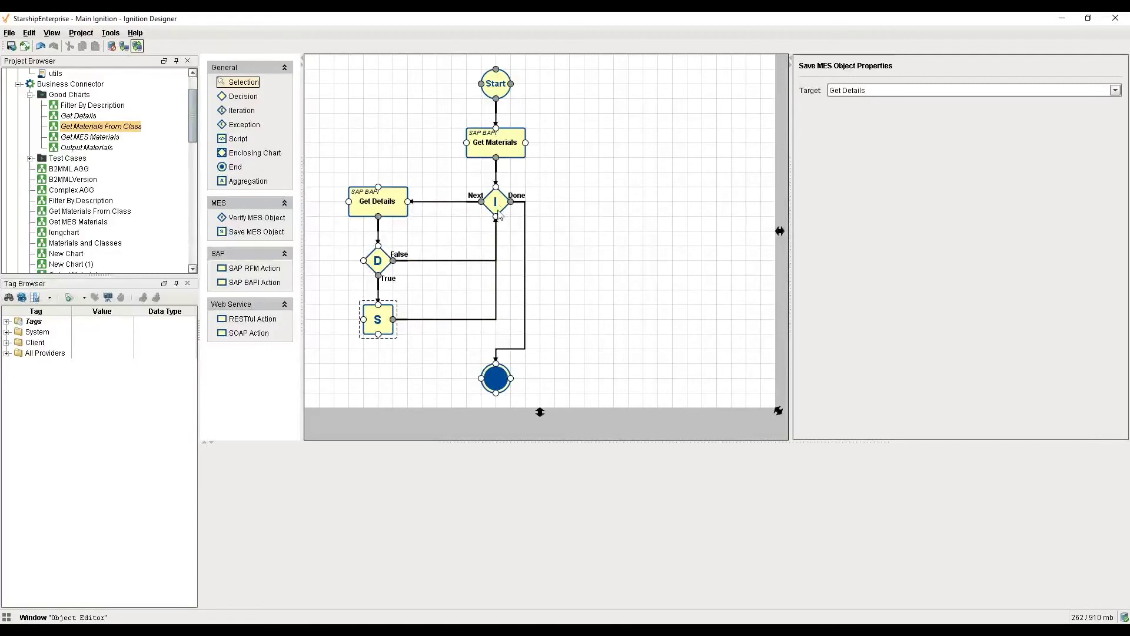
left_click(502, 378)
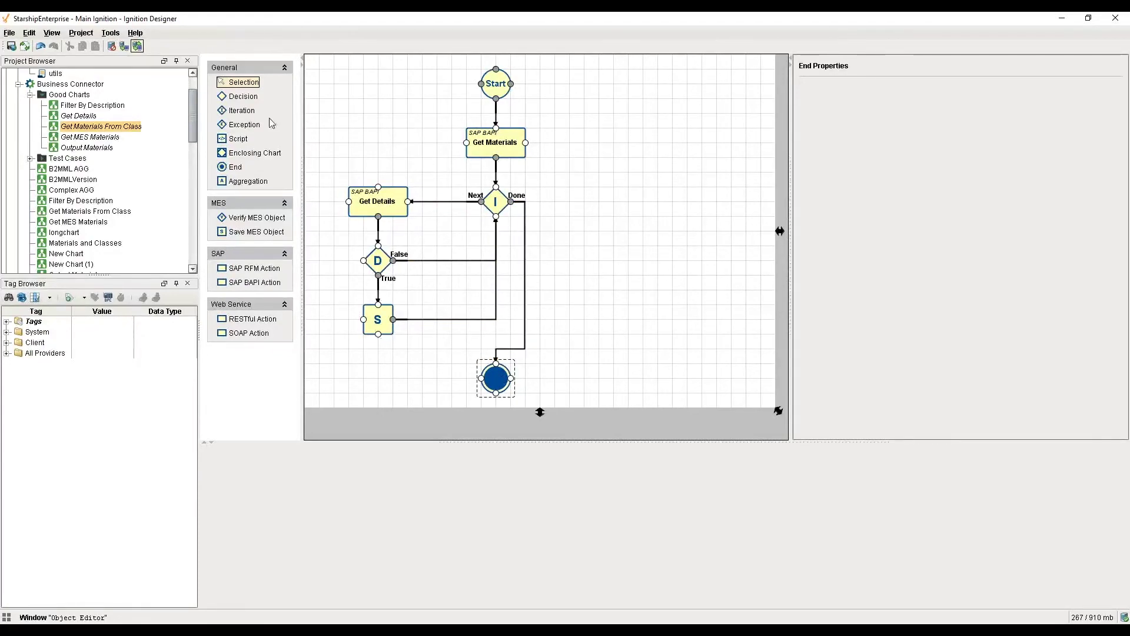
scroll(134, 162, "down", 10)
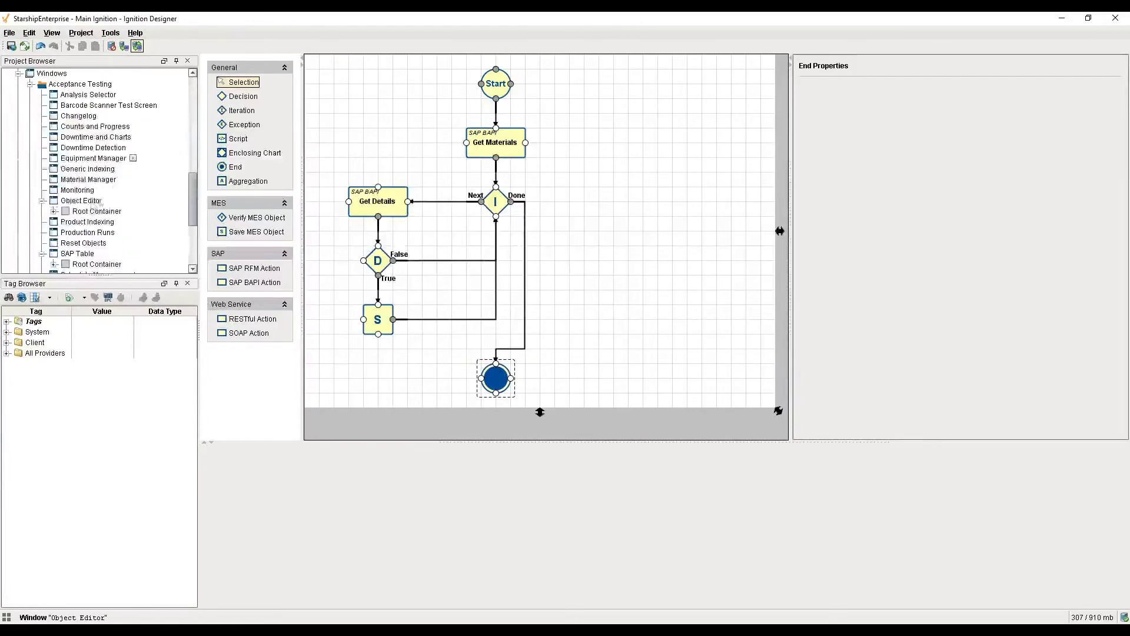
- Reopen the Object Editor window, clear it, and reload the materials and material classes
left_click(88, 202)
double_click(90, 203)
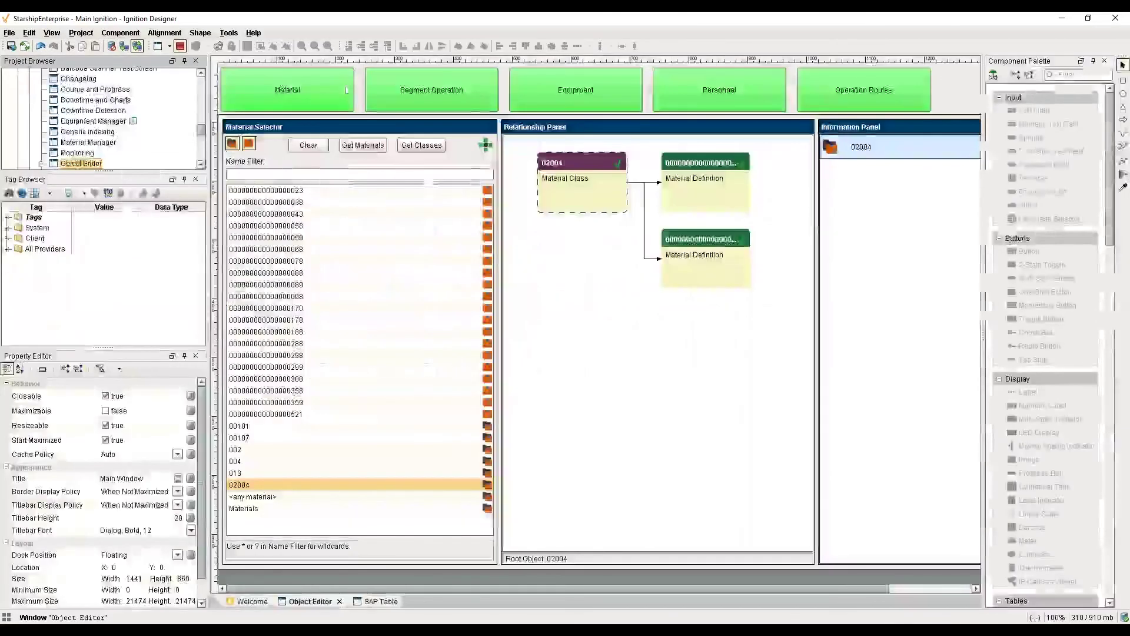
left_click(309, 146)
left_click(356, 147)
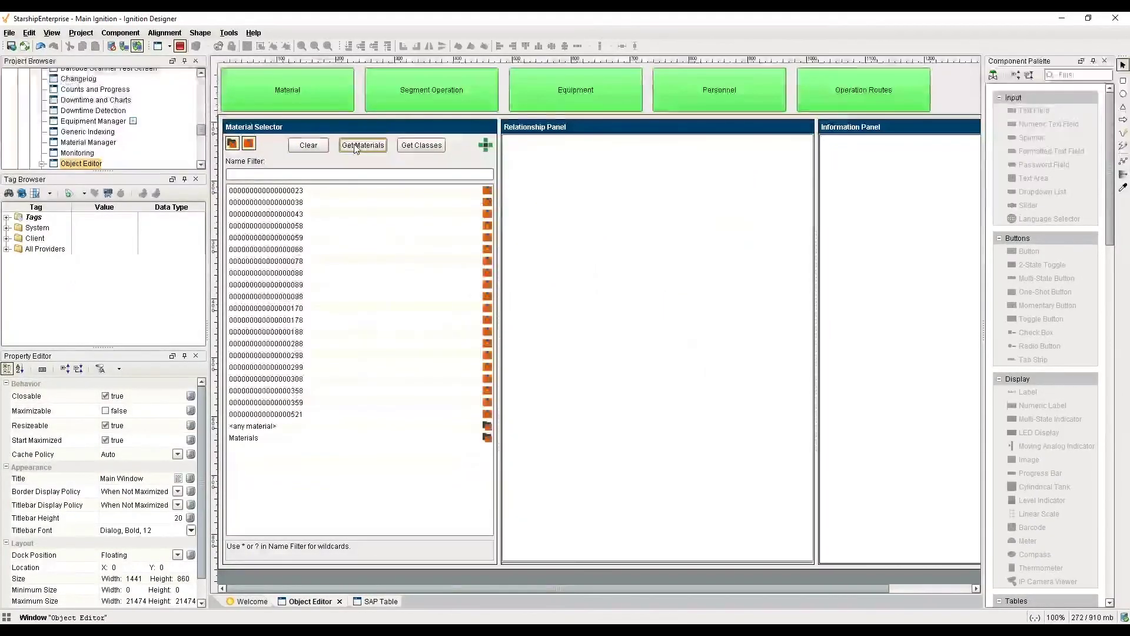
left_click(414, 149)
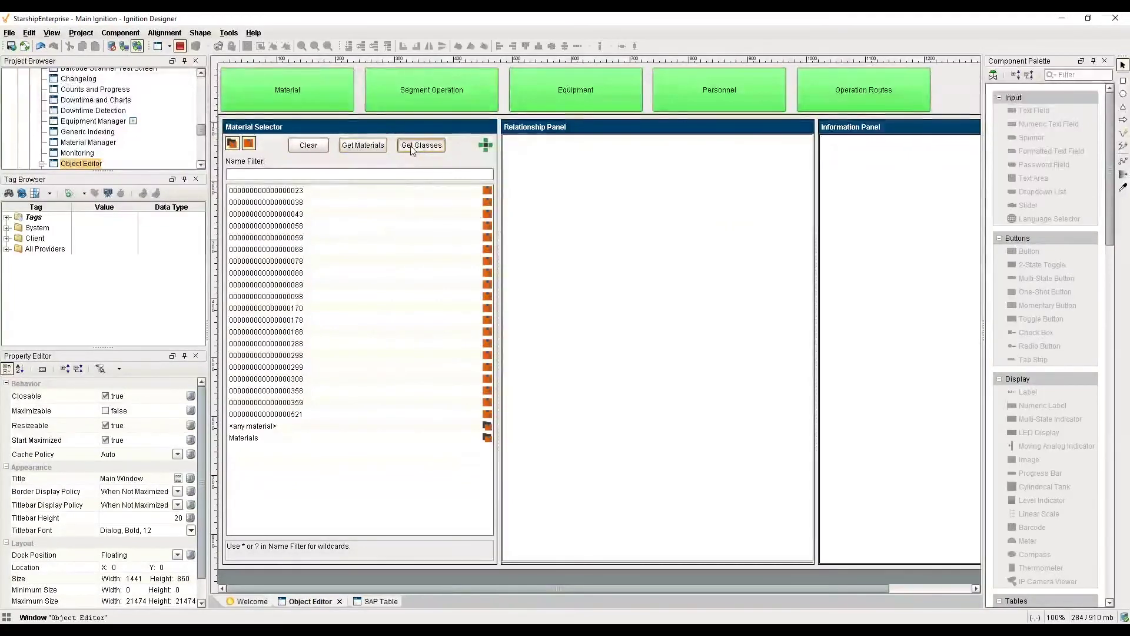